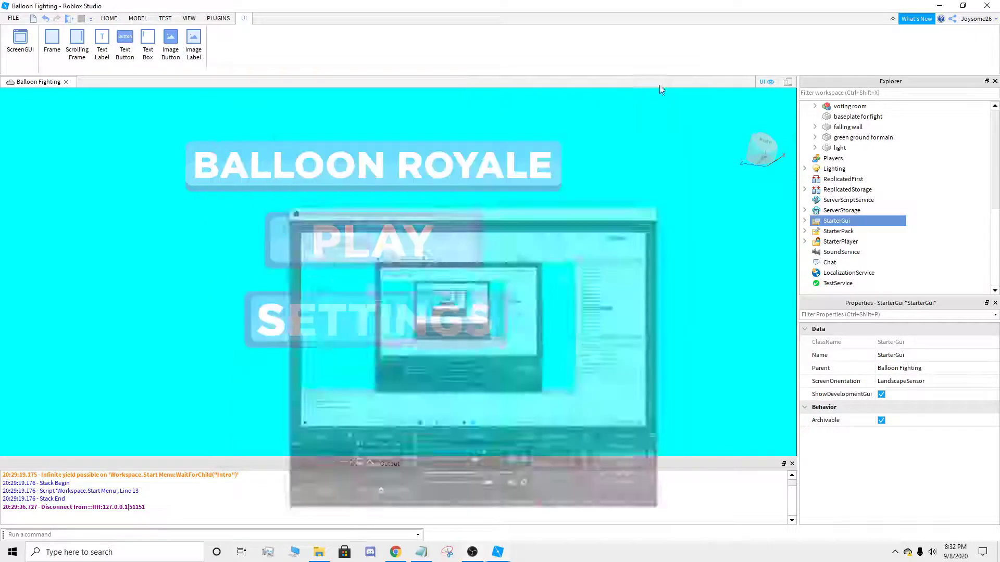
# - Expand StarterGui to show its ScreenGuis and start a playtest of the game
pyautogui.click(805, 222)
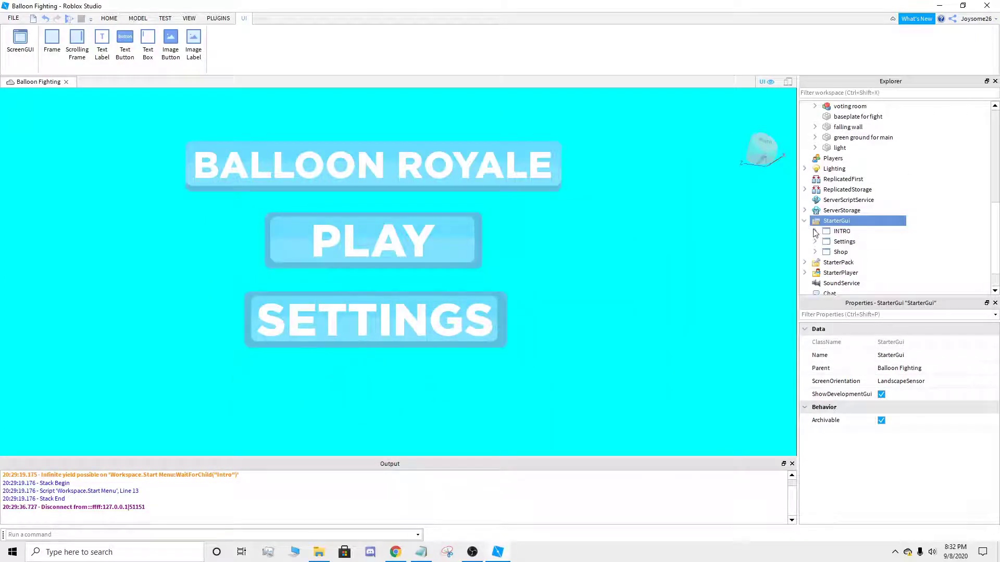
pyautogui.scroll(-1, 828, 224)
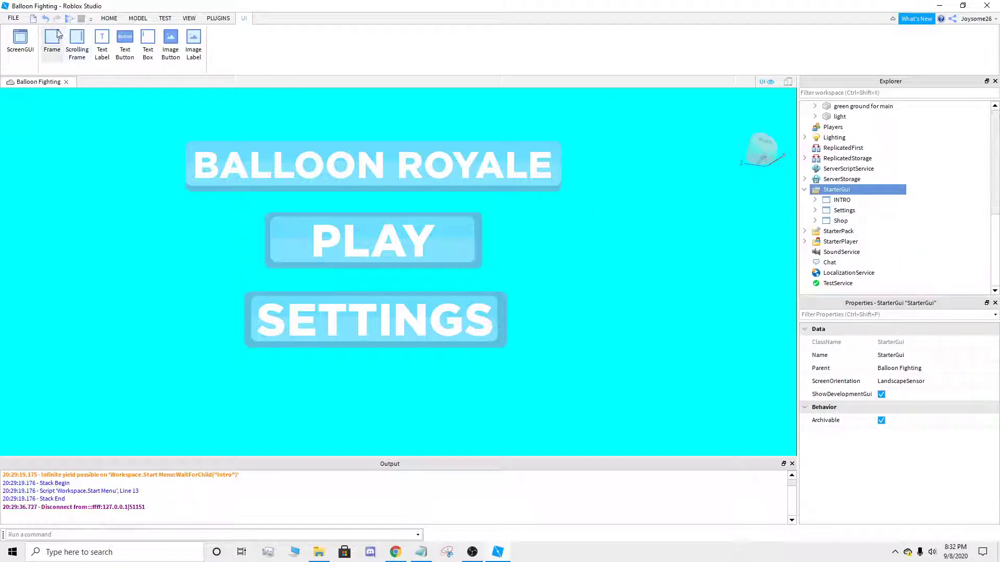
pyautogui.click(104, 19)
pyautogui.click(446, 37)
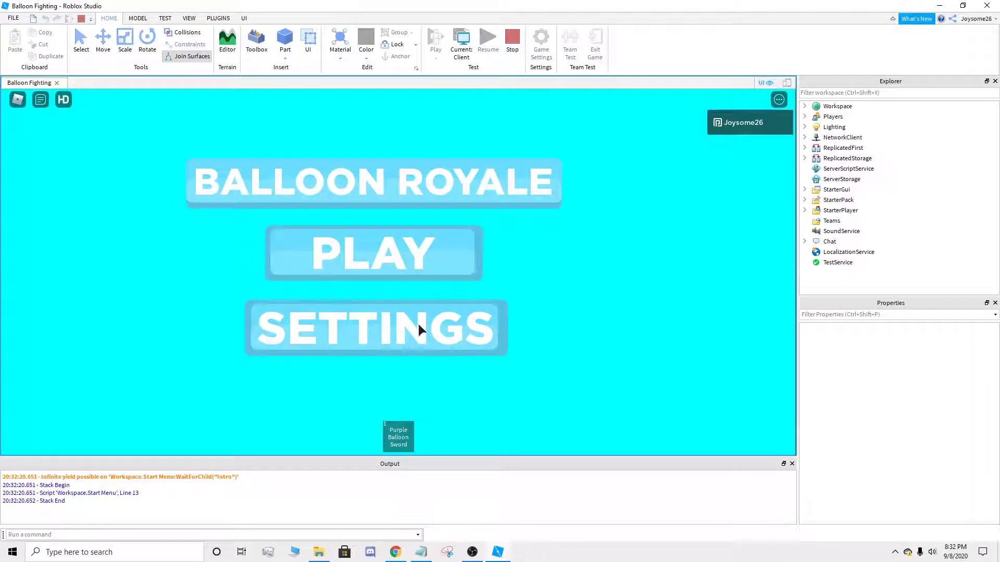
# - Test the intro menu's SETTINGS button in the playtest by opening the settings page and returning to the menu three times
pyautogui.click(415, 331)
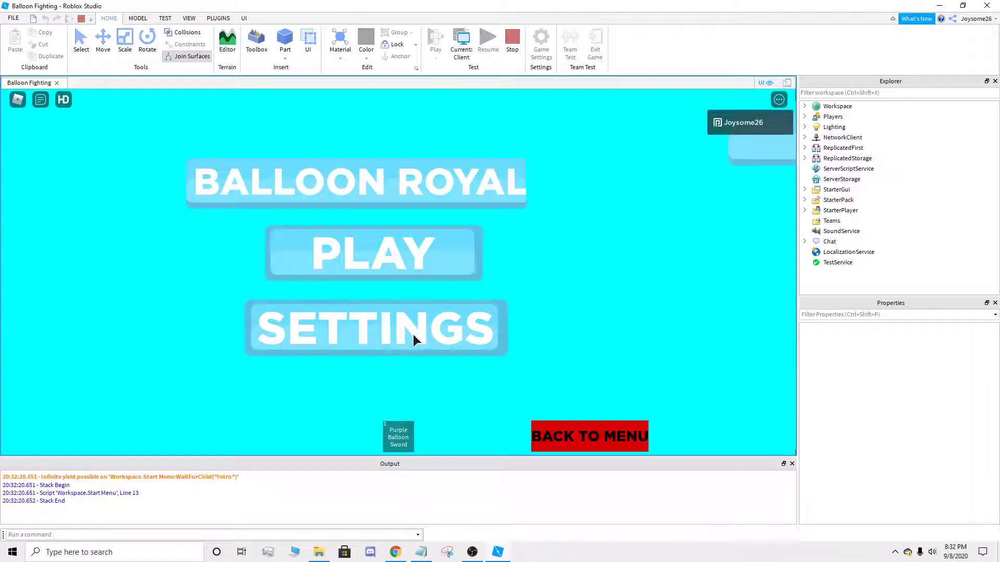
pyautogui.click(82, 436)
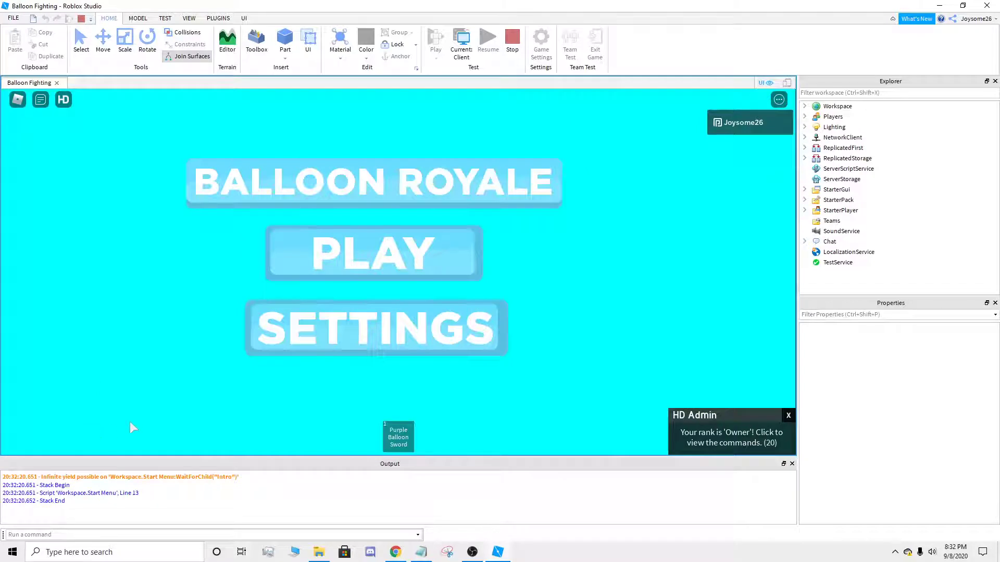
pyautogui.click(349, 320)
pyautogui.click(65, 435)
pyautogui.click(455, 327)
pyautogui.click(99, 433)
# - Enter the game with PLAY and test the in-game settings and shop buttons
pyautogui.click(419, 243)
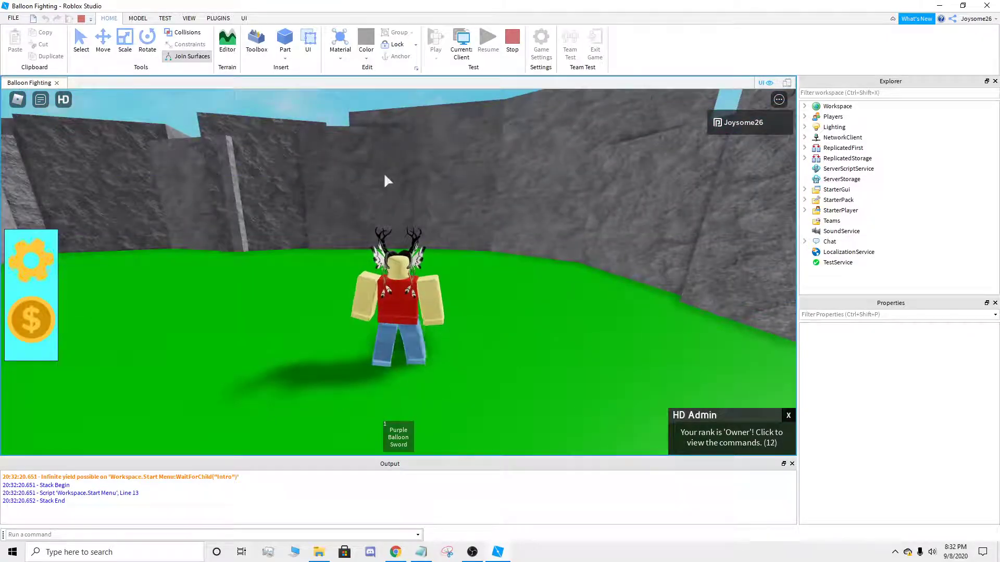
pyautogui.click(39, 277)
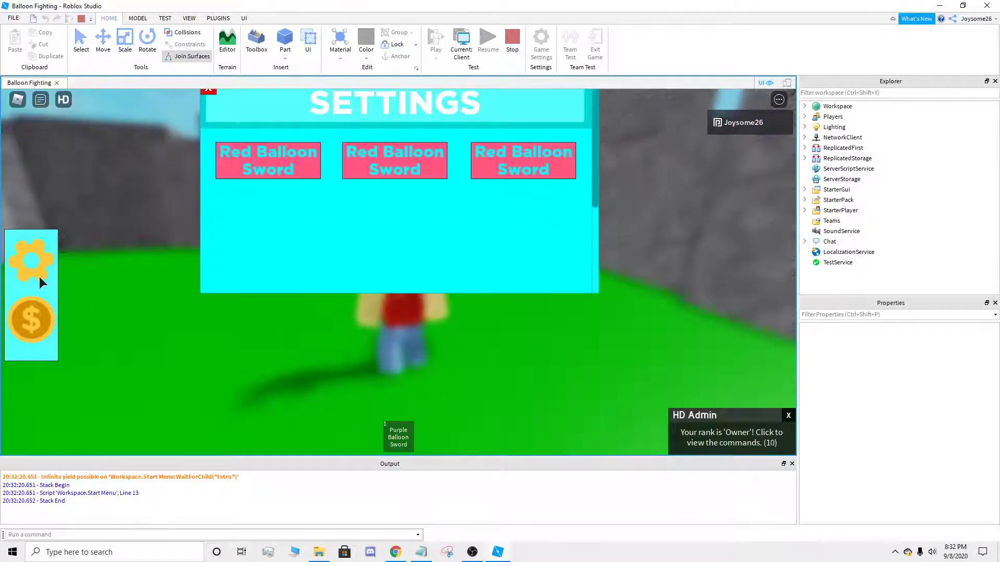
pyautogui.click(27, 313)
pyautogui.click(29, 312)
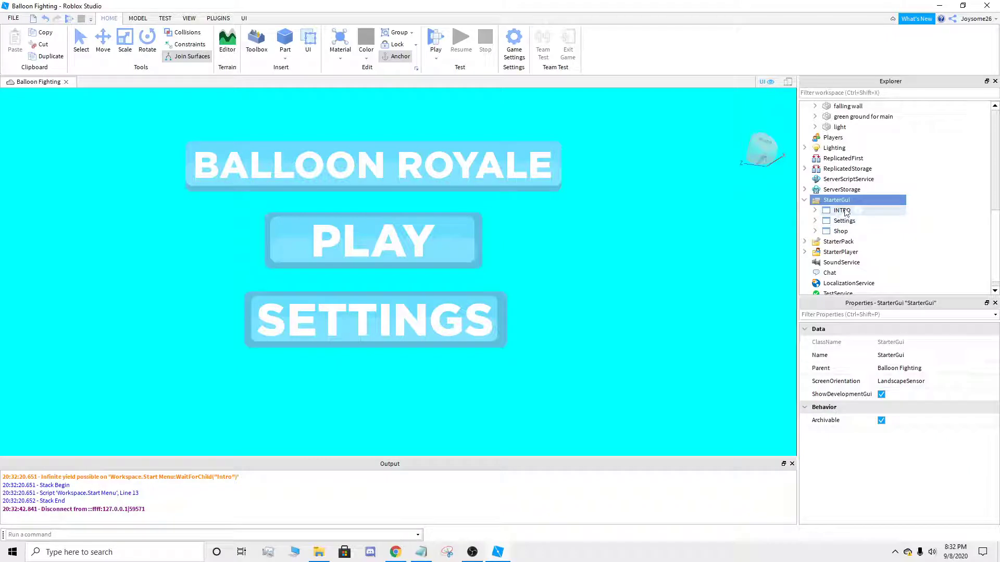
pyautogui.click(858, 200)
pyautogui.write('sc')
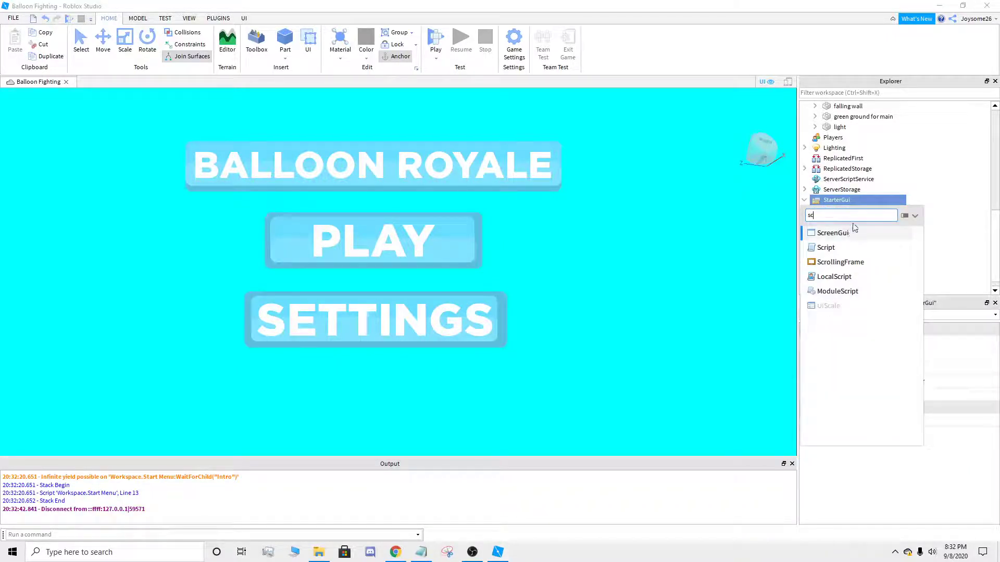
pyautogui.click(854, 201)
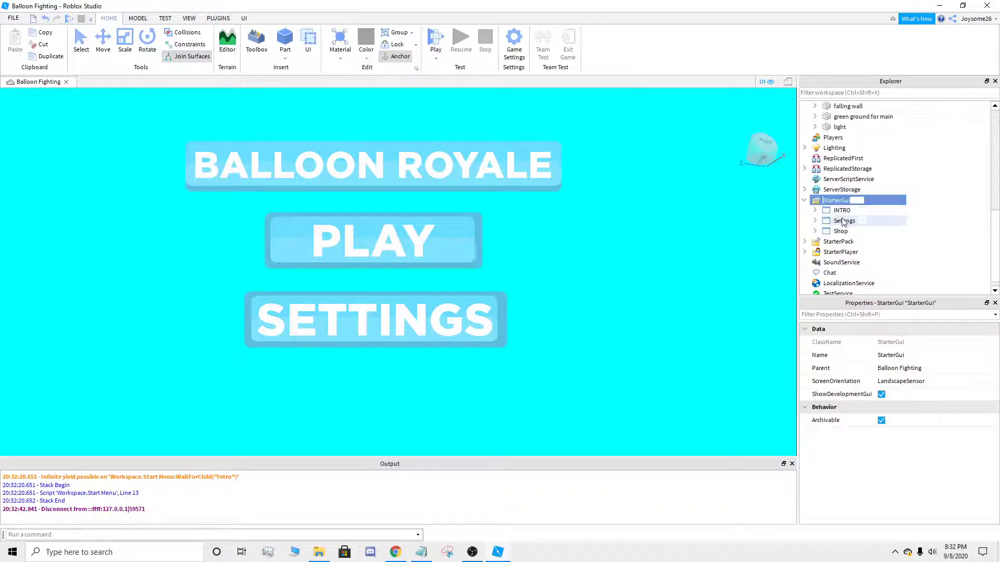
pyautogui.click(844, 220)
pyautogui.click(836, 201)
# - In the INTRO ScreenGui, search the insertable objects for "boo" and inspect the properties of the existing Open BoolValue
pyautogui.click(843, 211)
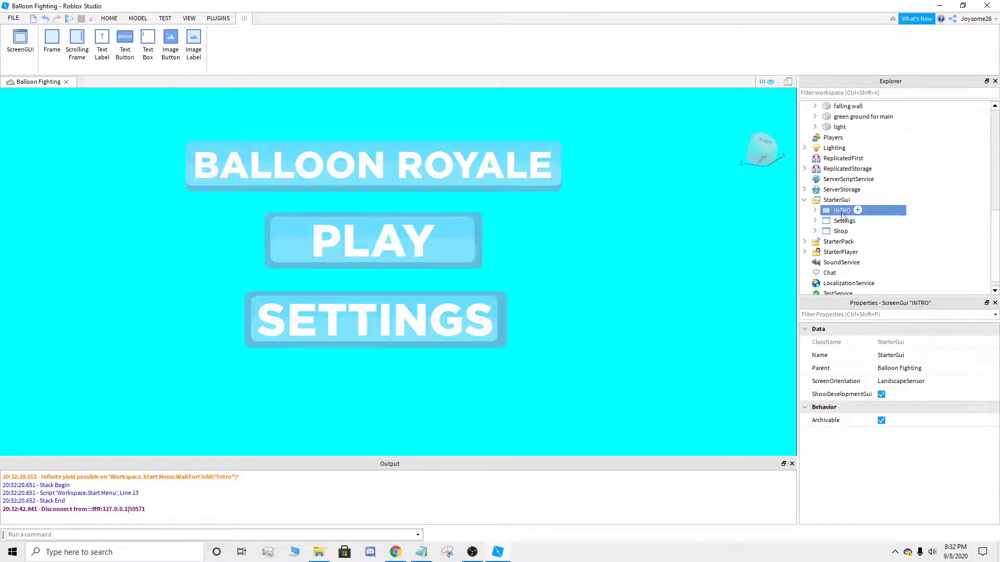
pyautogui.click(815, 211)
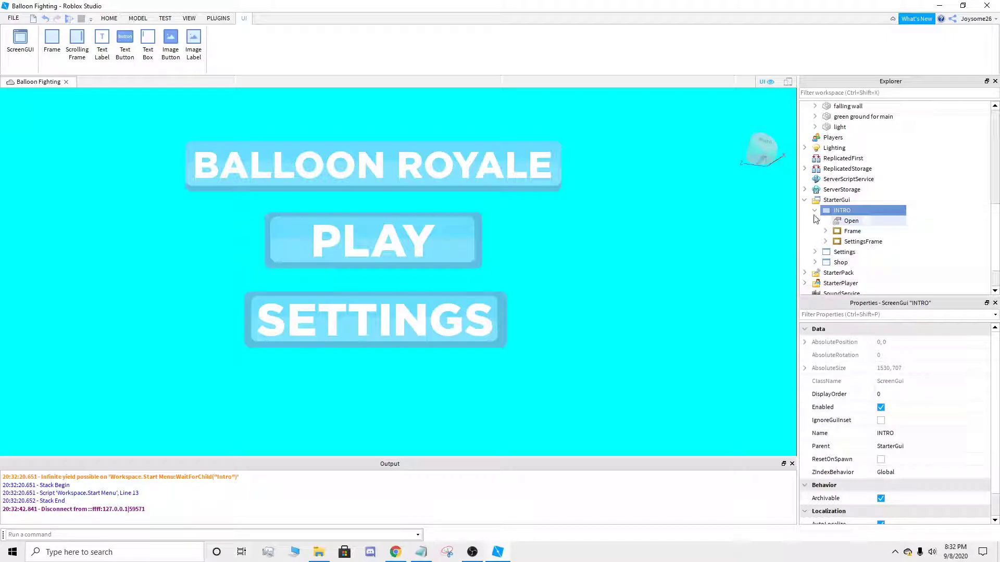
pyautogui.click(857, 210)
pyautogui.write('boo')
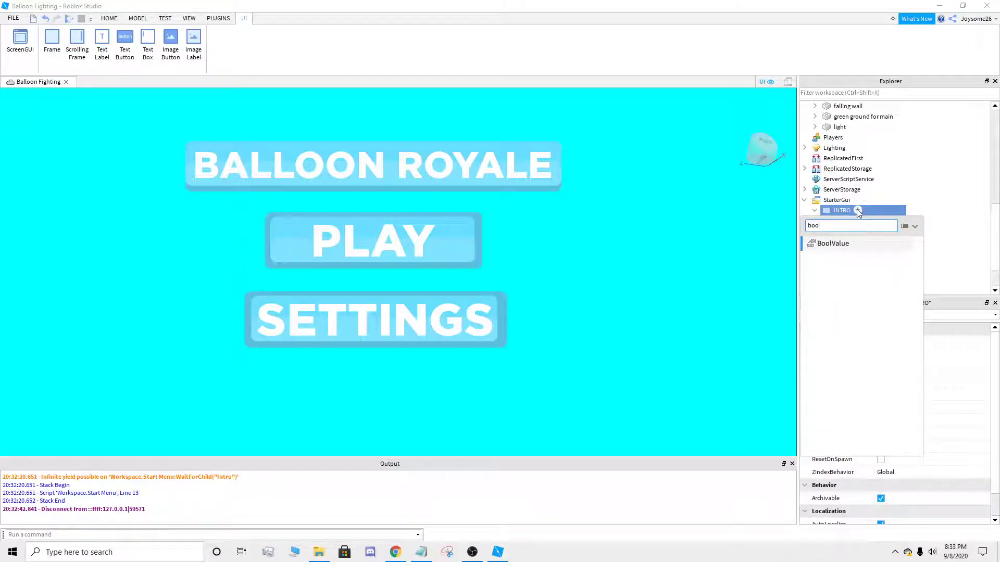
pyautogui.press('Escape')
pyautogui.click(851, 221)
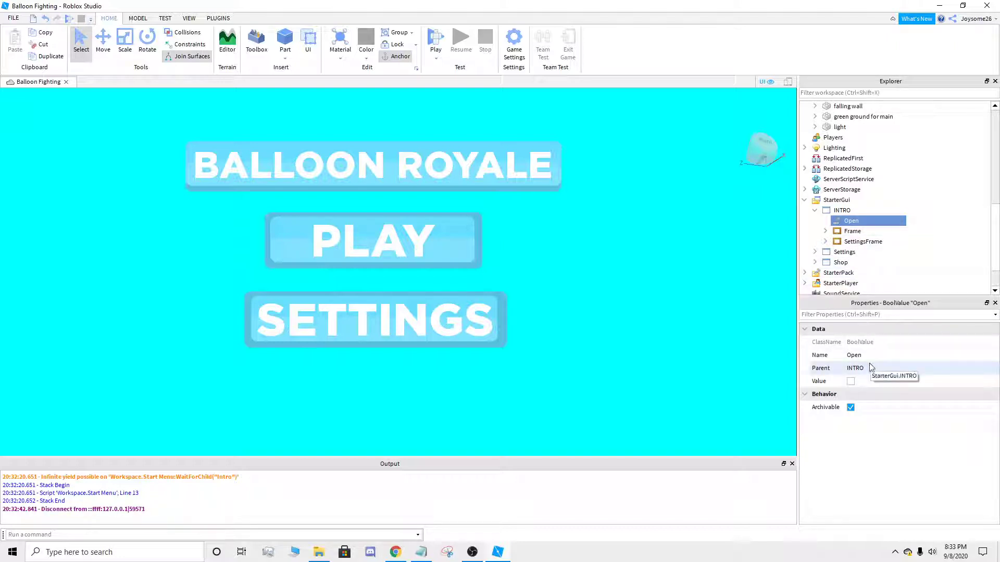
# - Expand the Frame inside INTRO and examine its SETTINGS and PlayButton text buttons
pyautogui.click(853, 233)
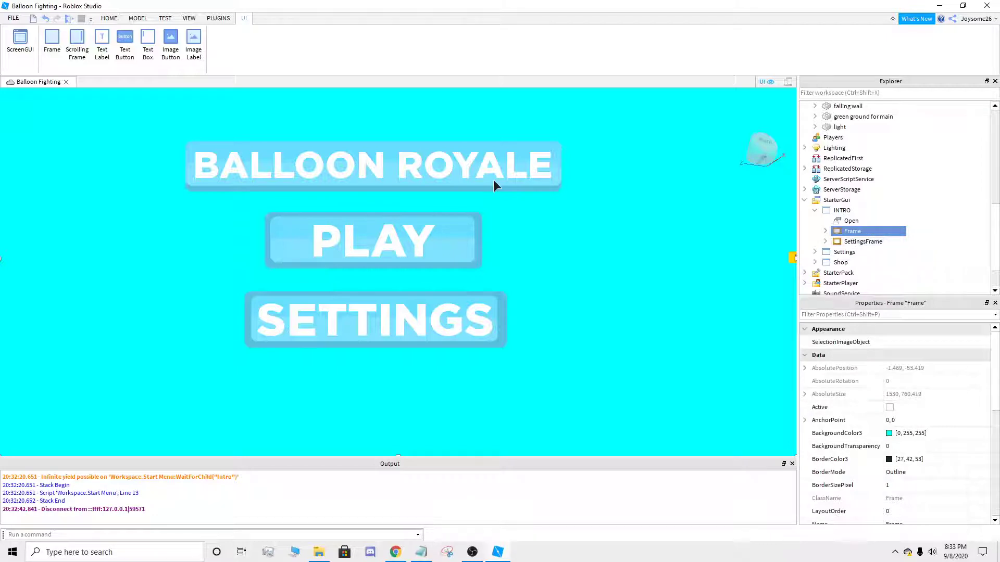
pyautogui.click(825, 232)
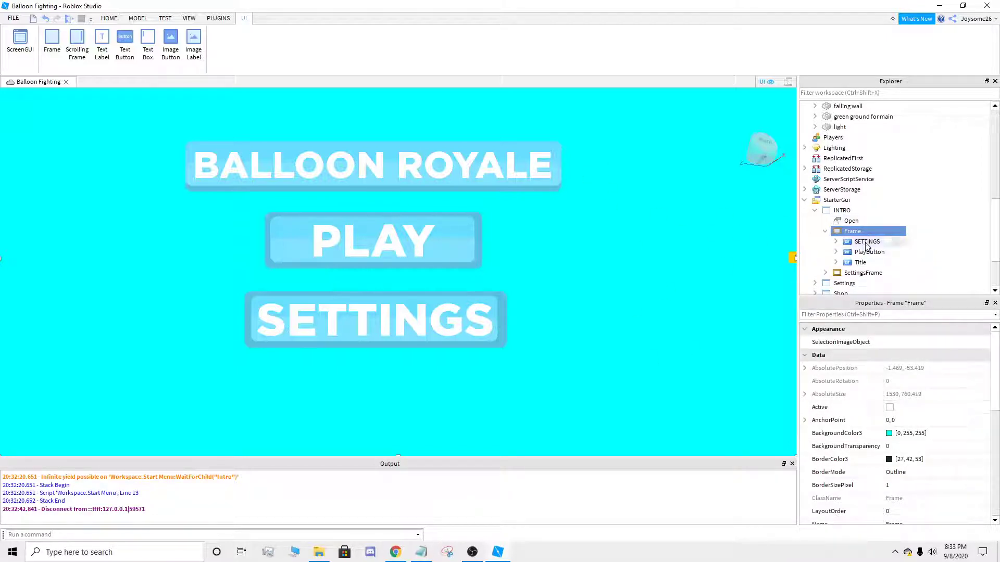
pyautogui.click(862, 243)
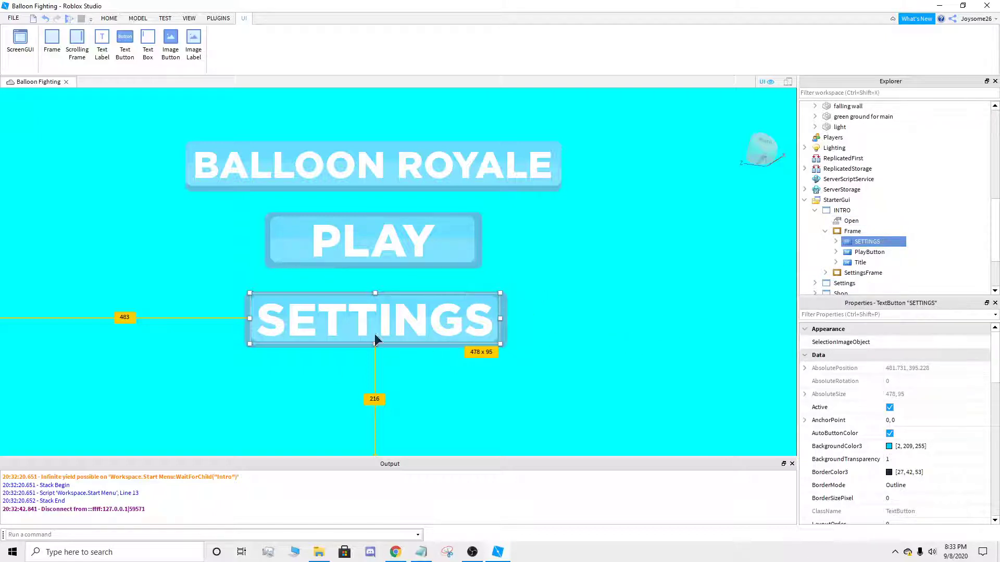
pyautogui.click(870, 252)
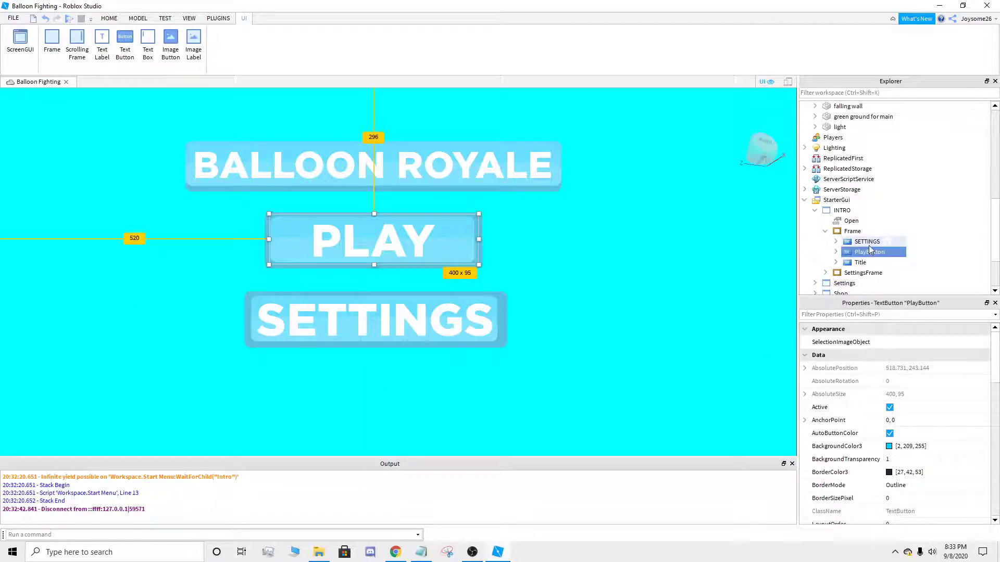
pyautogui.click(836, 252)
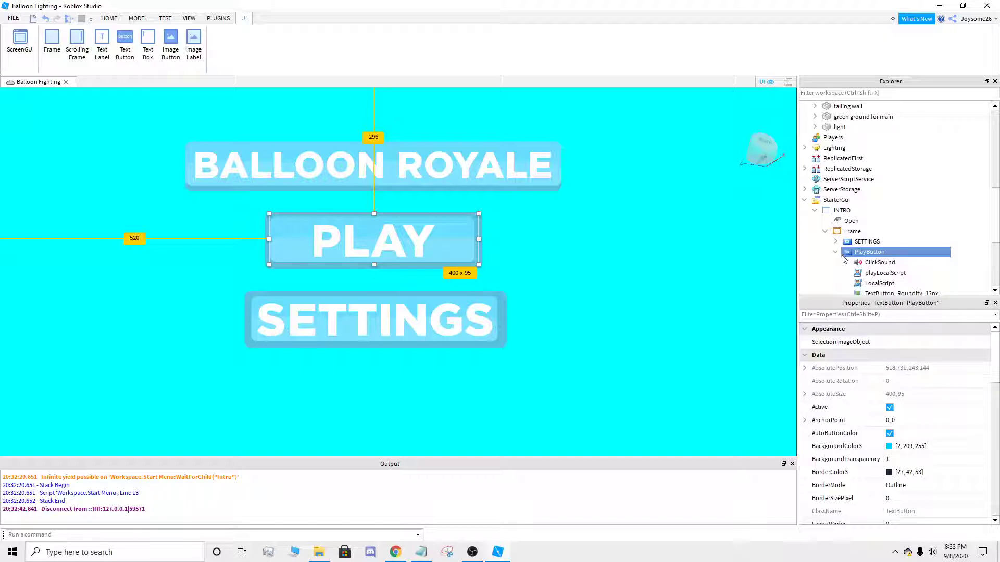
pyautogui.click(837, 253)
# - Examine the Title text button and the objects it contains
pyautogui.click(513, 180)
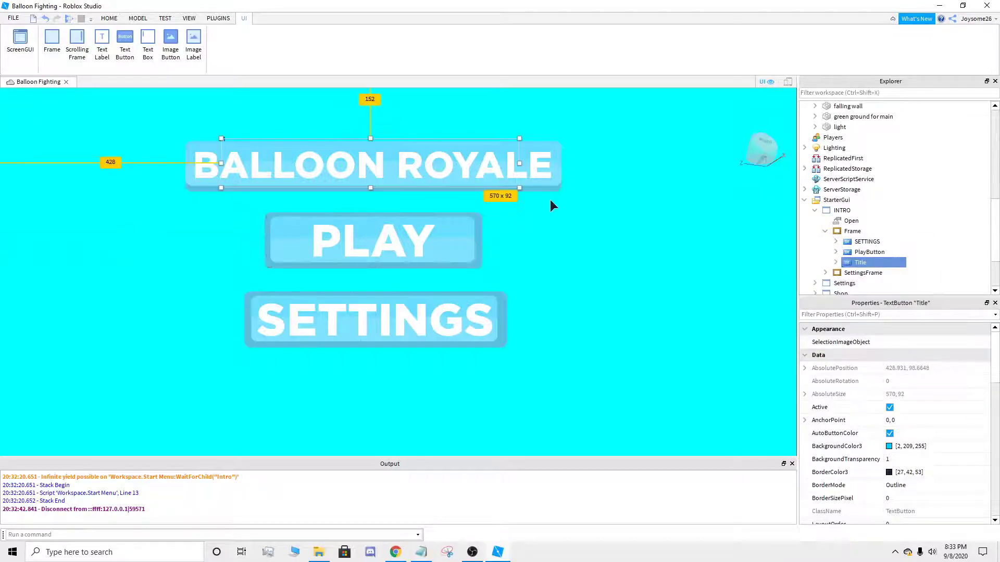
pyautogui.click(836, 262)
pyautogui.scroll(-3, 836, 262)
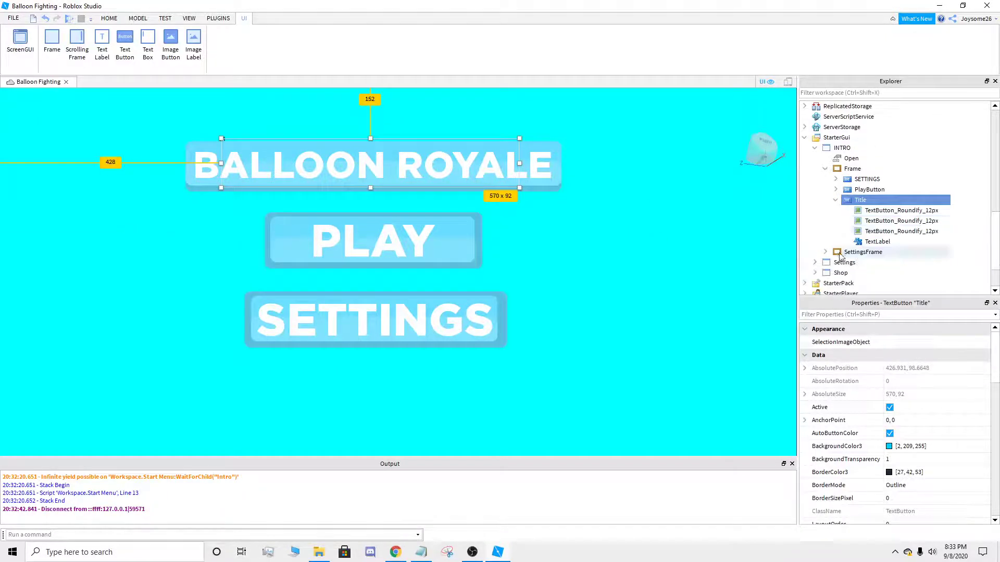
pyautogui.click(836, 200)
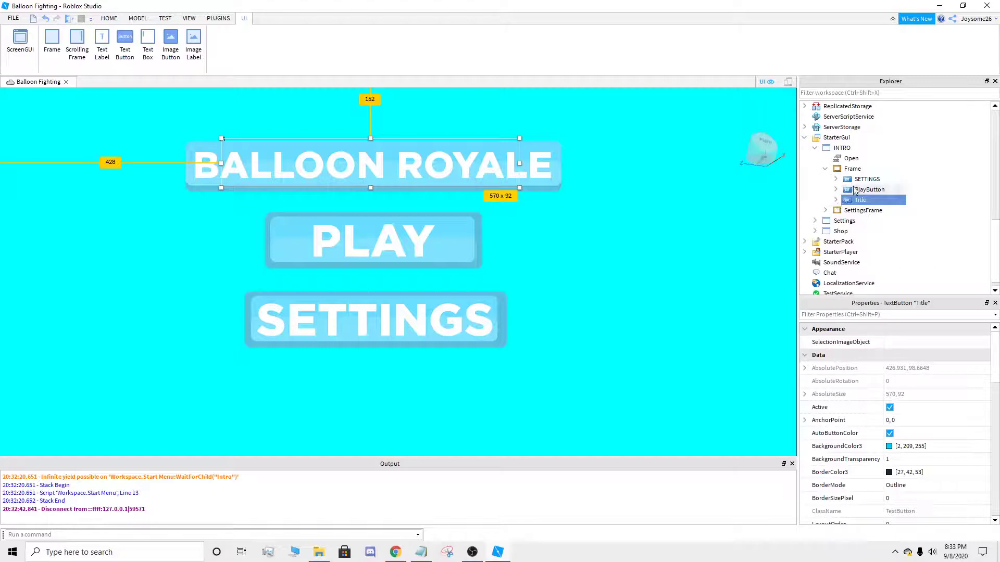
# - Inspect and preview the ClickSound inside PlayButton, and review the code of its playLocalScript
pyautogui.click(857, 192)
pyautogui.click(835, 190)
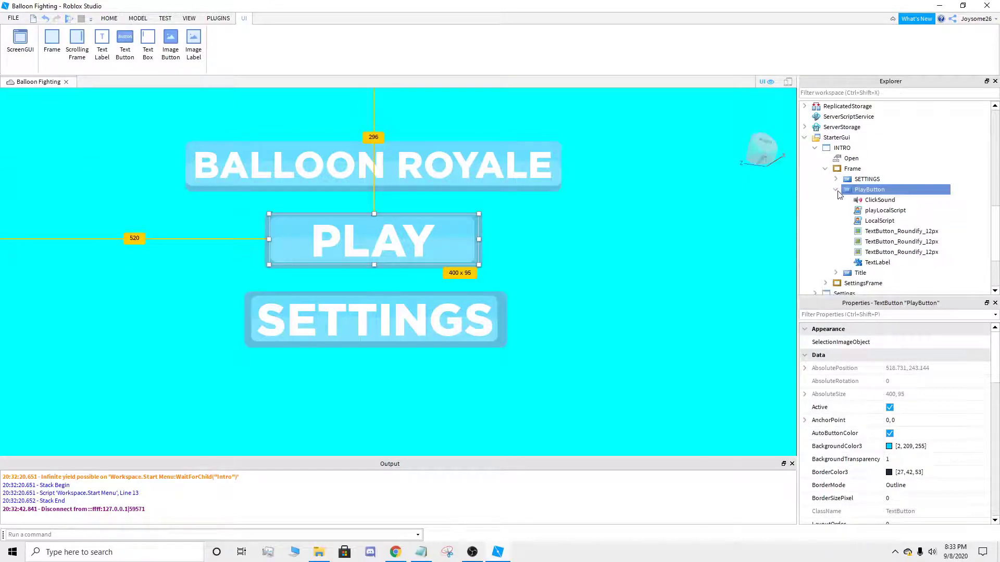
pyautogui.click(878, 201)
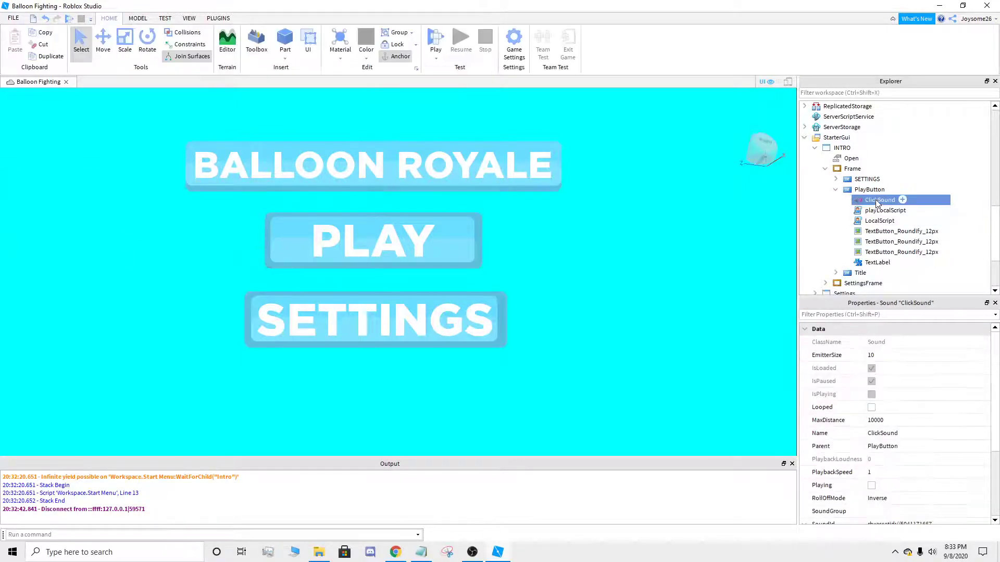
pyautogui.click(886, 190)
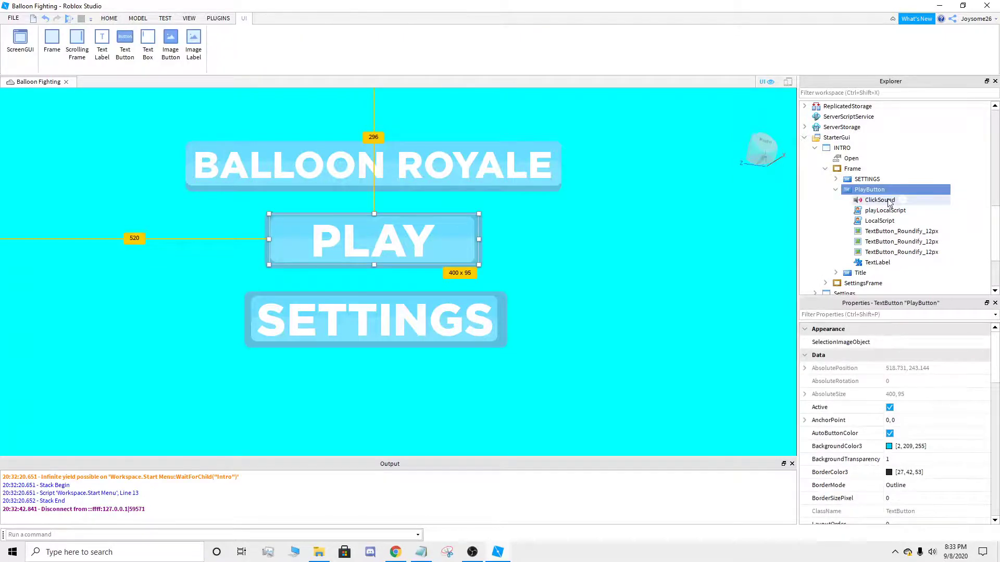
pyautogui.click(882, 200)
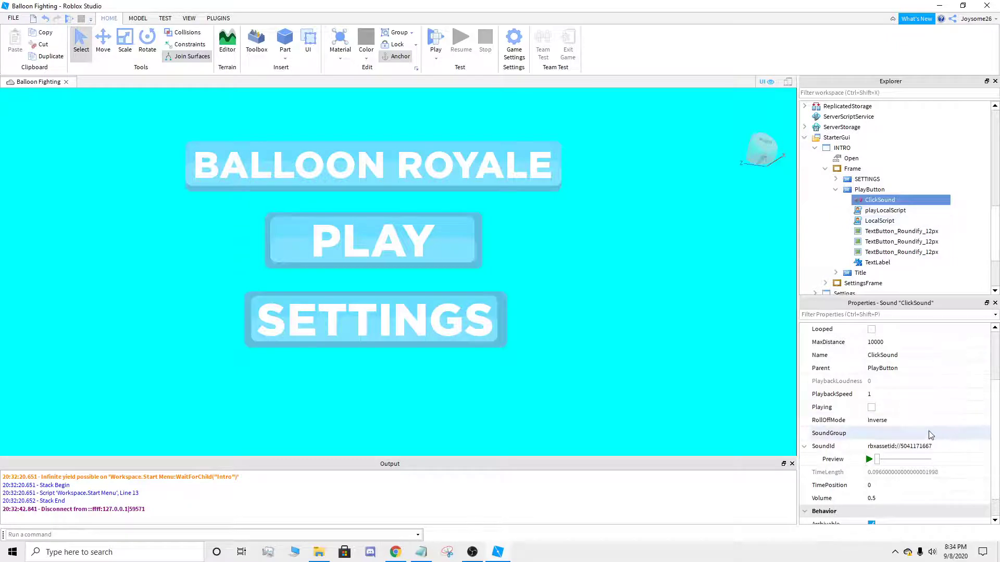
pyautogui.scroll(-2, 930, 435)
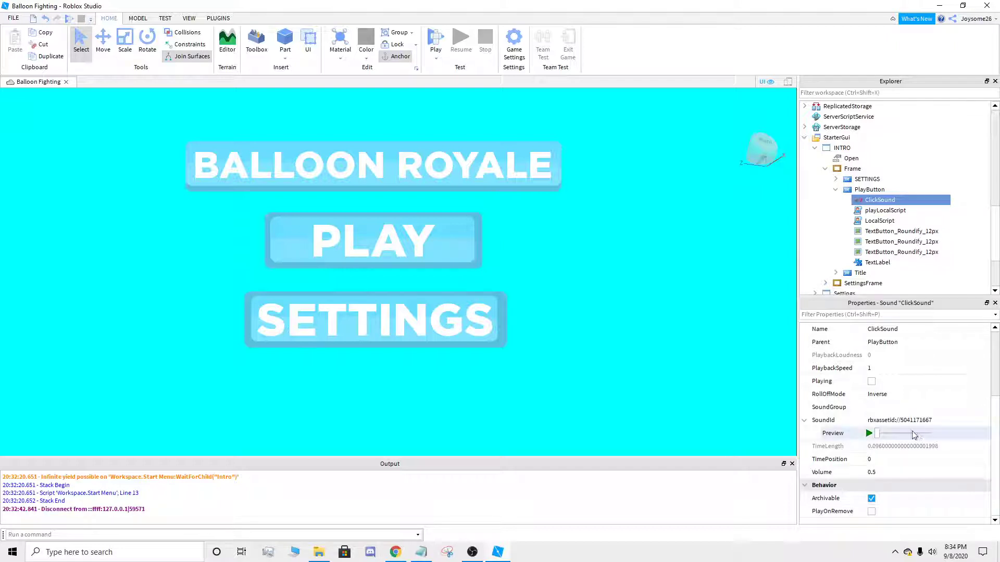
pyautogui.click(870, 434)
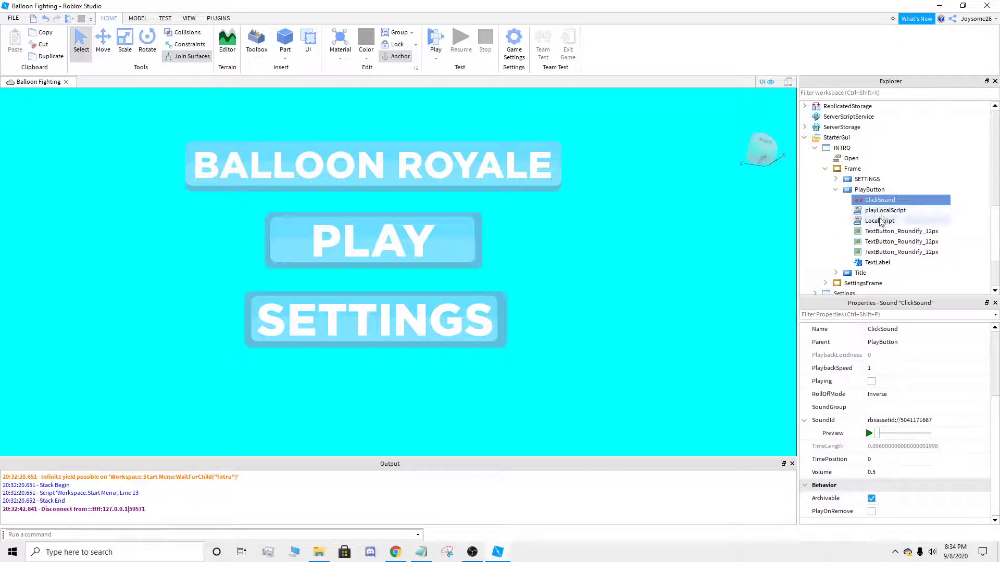
pyautogui.doubleClick(880, 211)
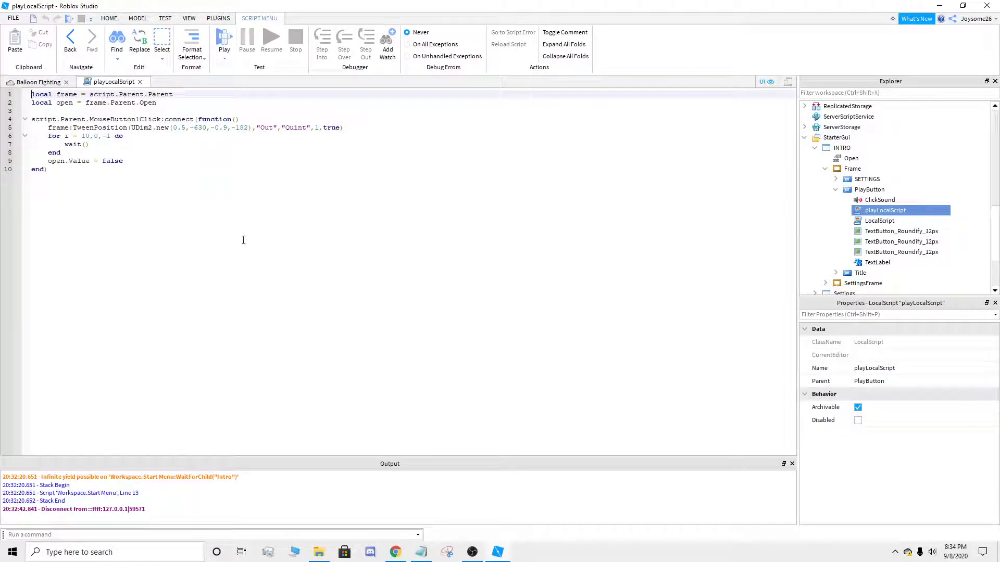
pyautogui.click(140, 82)
# - Review the LocalScript inside PlayButton that plays the click sound and rename it Soundplayscript
pyautogui.doubleClick(879, 221)
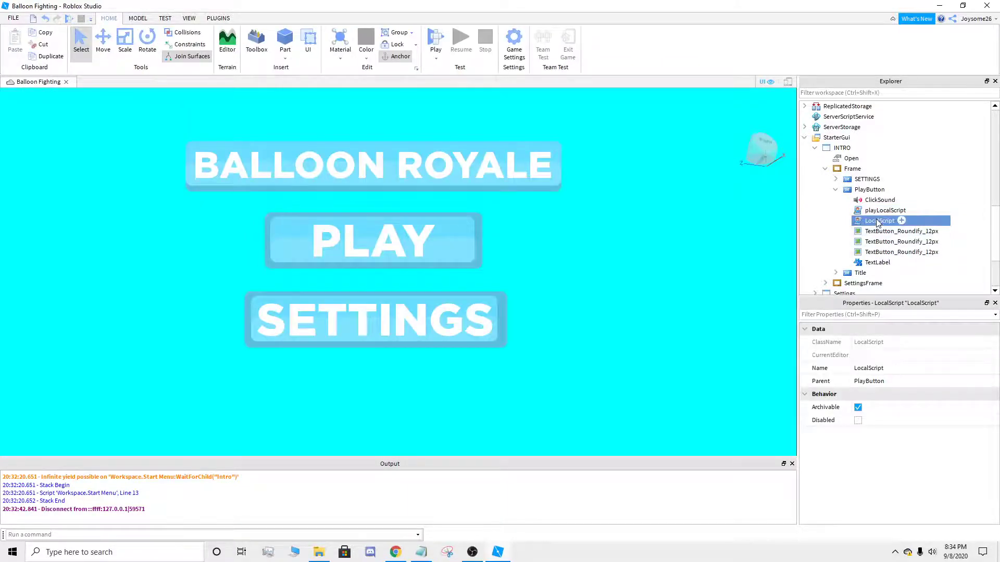
pyautogui.click(894, 368)
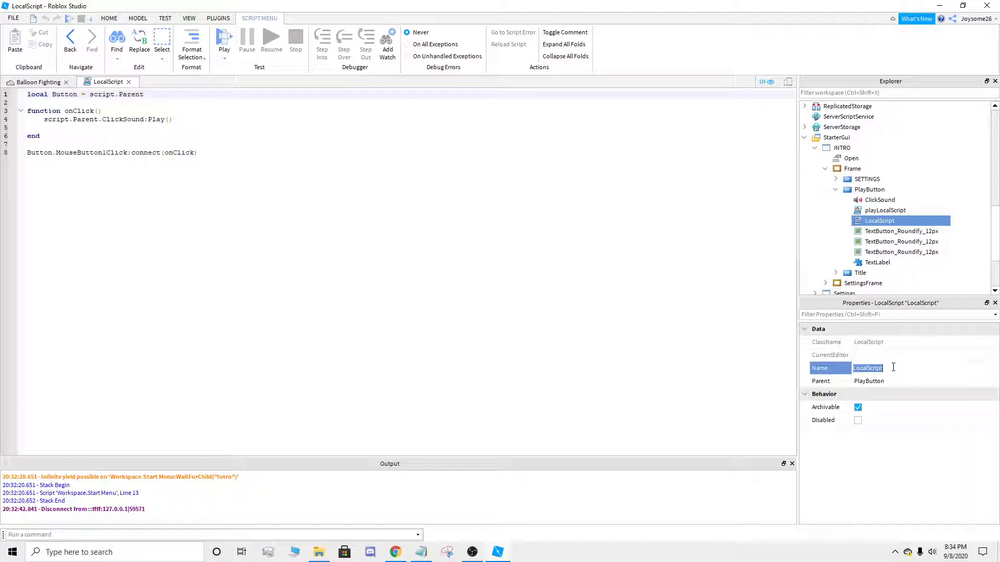
pyautogui.press('BackSpace')
pyautogui.write('Soundplayscript')
pyautogui.press('Return')
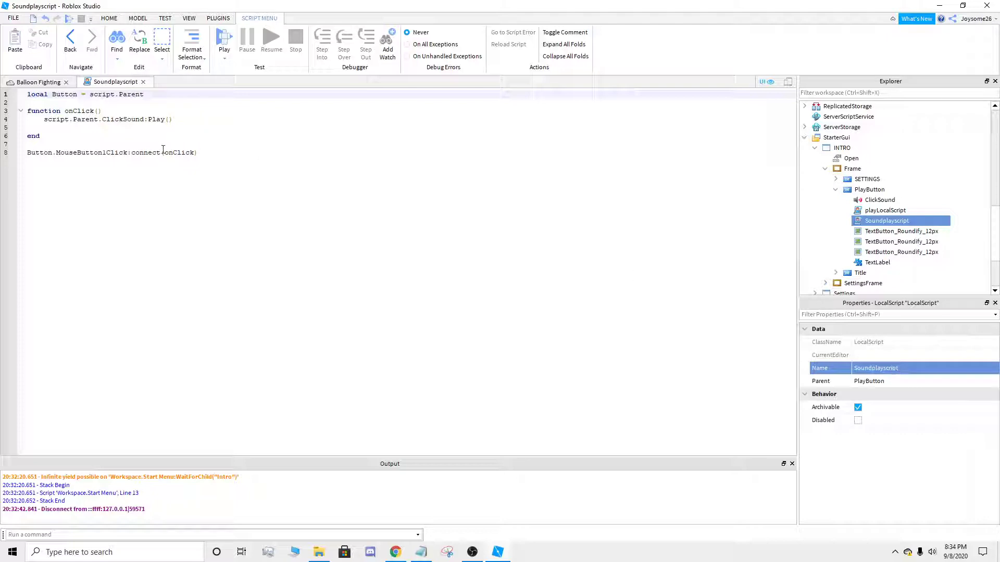
pyautogui.click(145, 82)
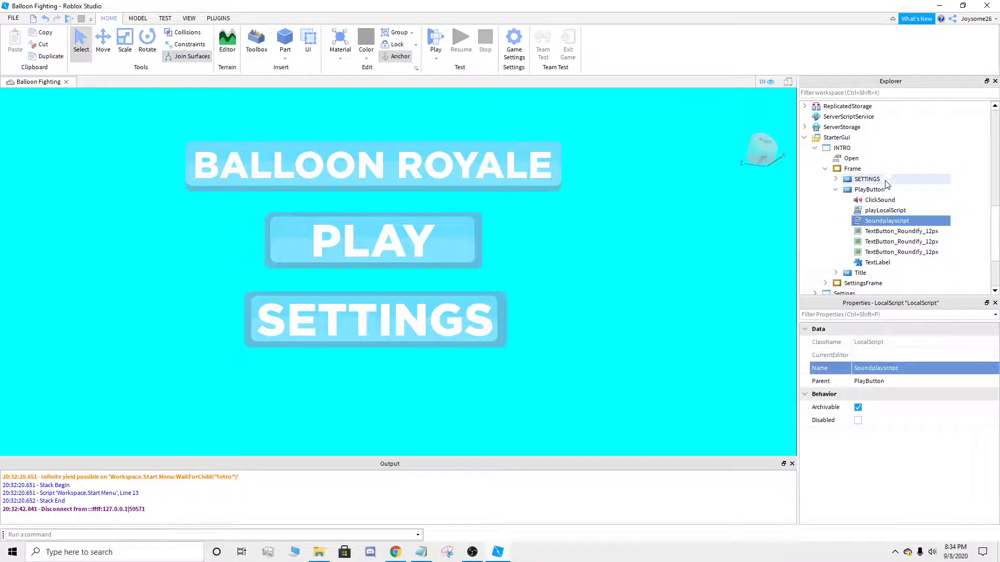
# - Inspect PlayButton's first rounded image label and its two scripts, and collapse PlayButton
pyautogui.click(897, 232)
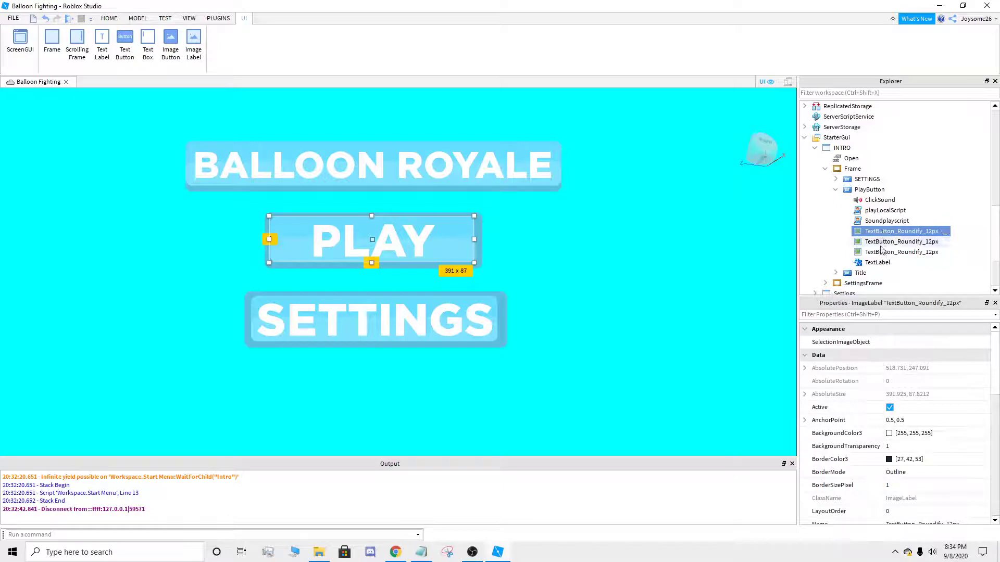
pyautogui.click(887, 221)
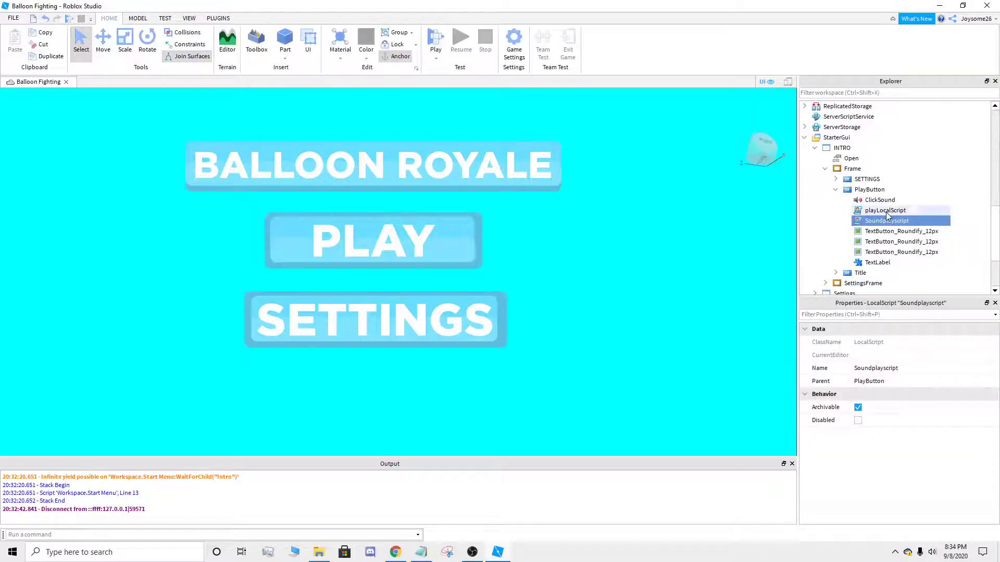
pyautogui.click(886, 212)
pyautogui.click(836, 191)
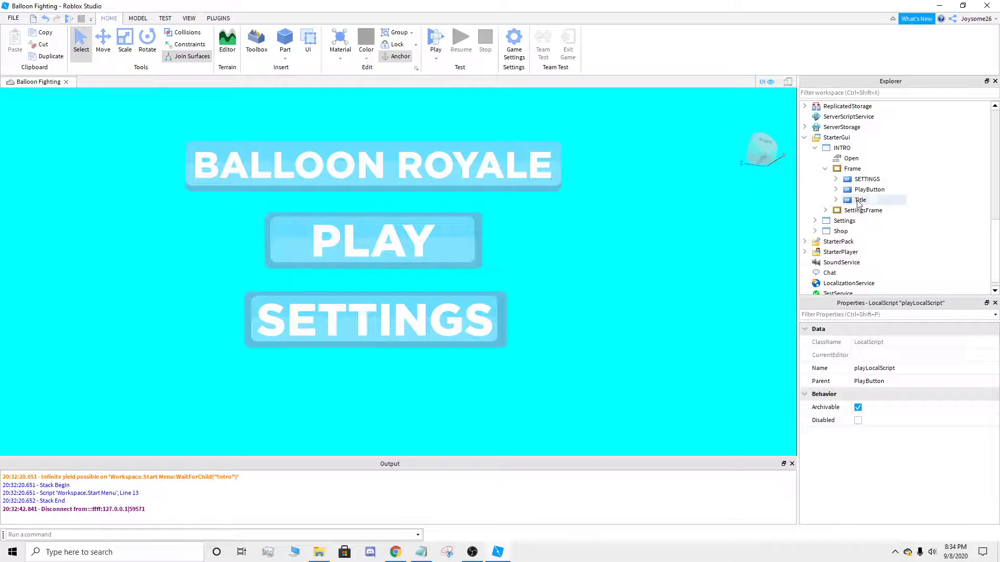
# - Expand the SETTINGS text button inside Frame and examine the properties of its ClickSound
pyautogui.click(860, 200)
pyautogui.click(862, 180)
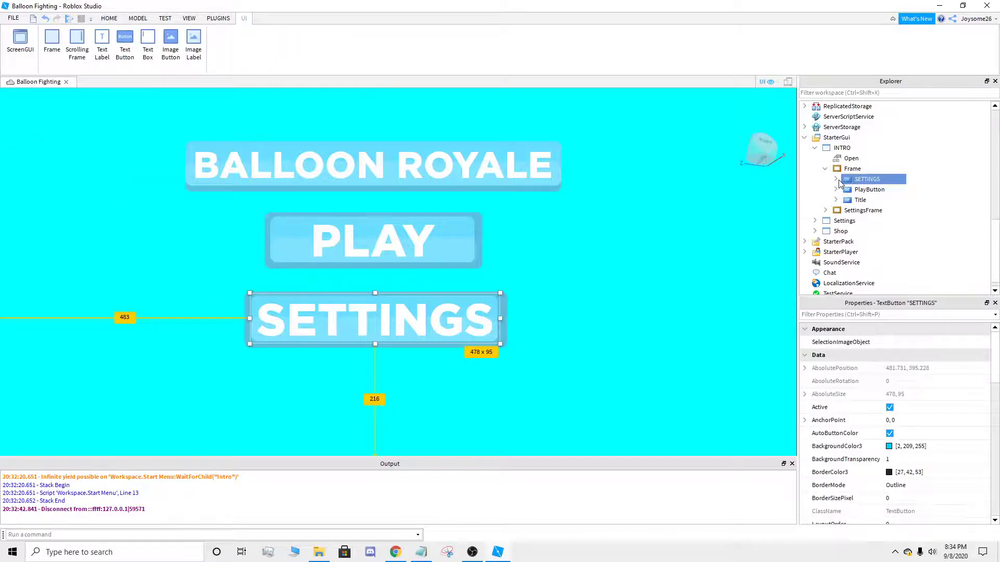
pyautogui.click(835, 179)
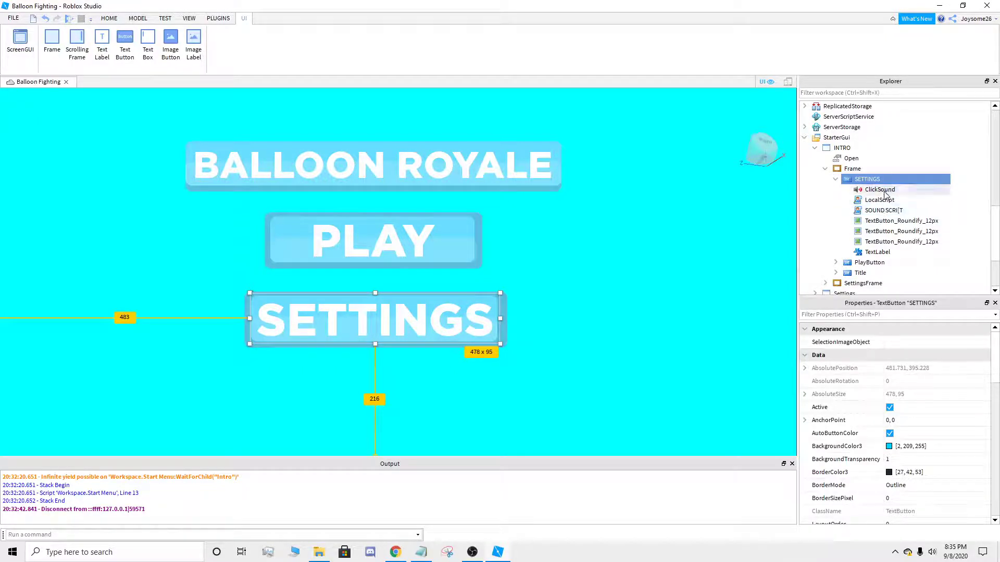
pyautogui.click(884, 191)
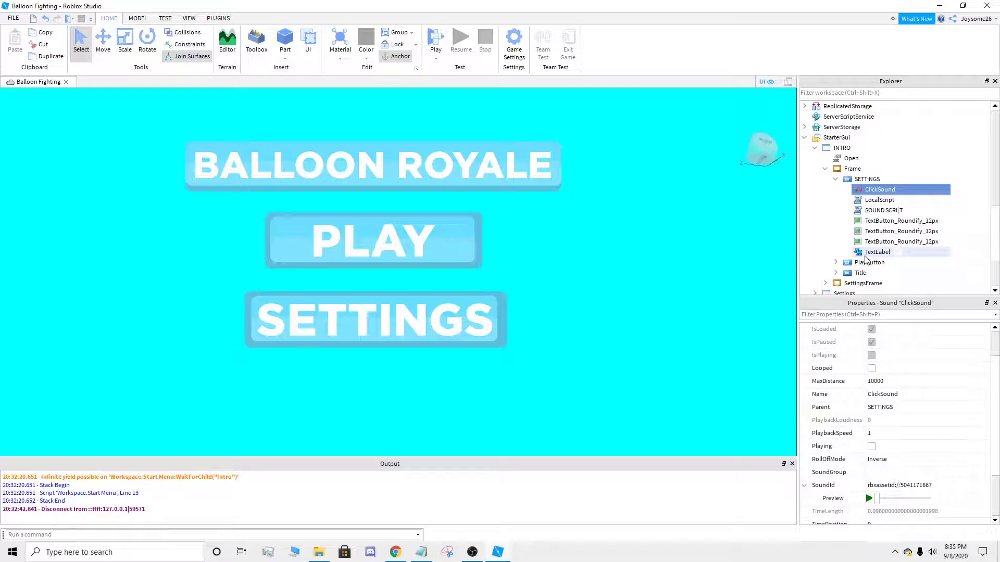
pyautogui.scroll(-3, 886, 395)
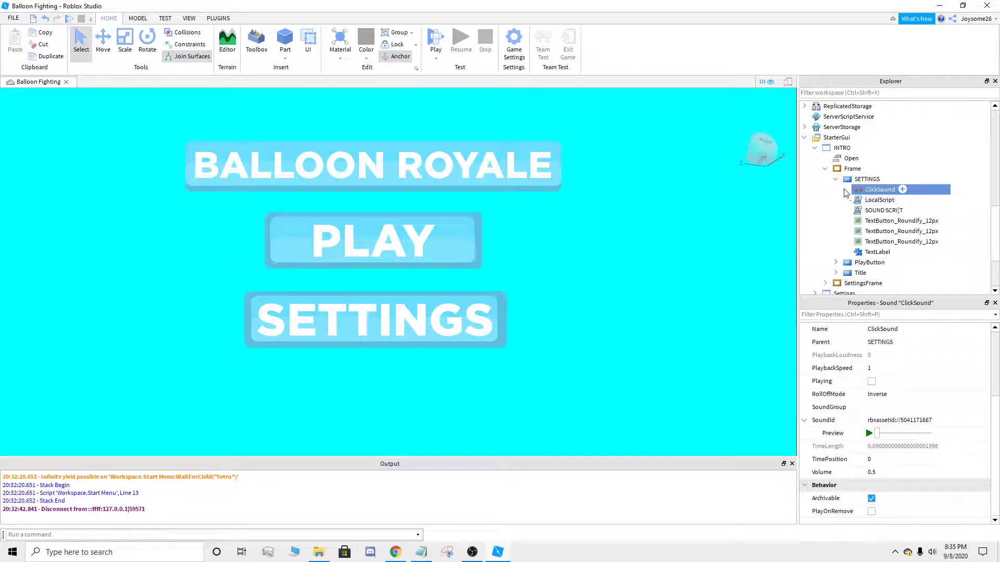
# - Review the code of the LocalScript and the sound script inside the SETTINGS button, closing each one
pyautogui.doubleClick(879, 204)
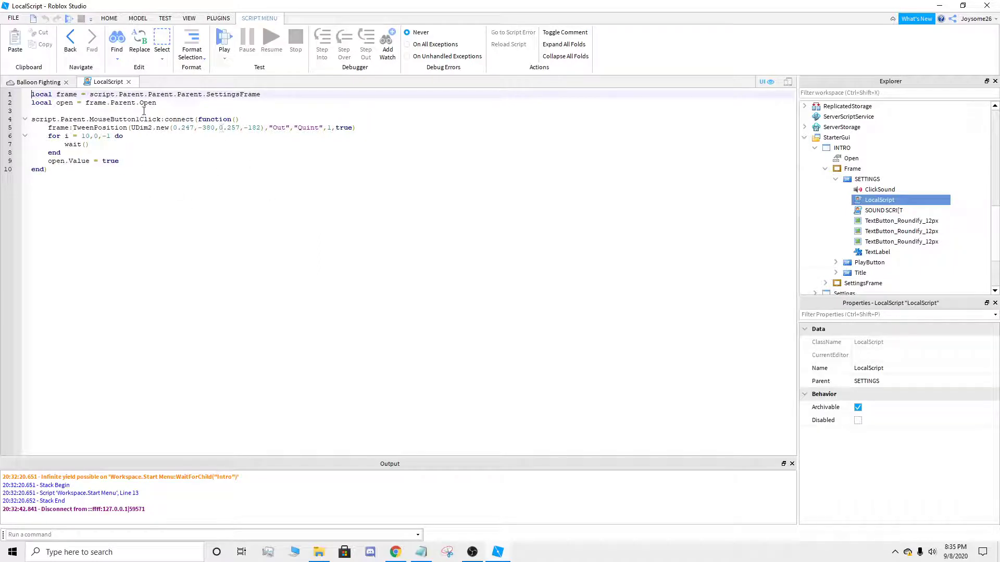
pyautogui.click(131, 82)
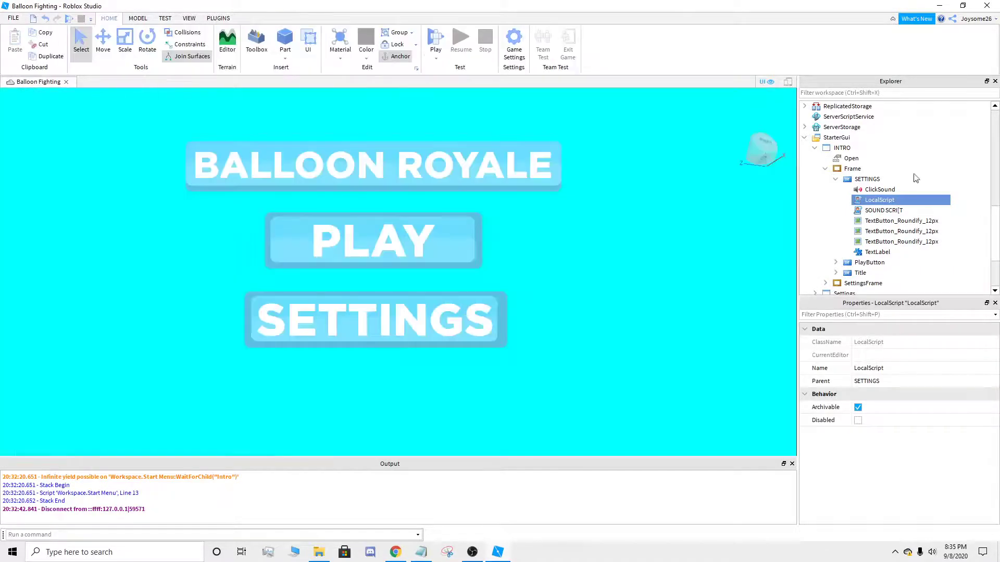
pyautogui.doubleClick(883, 211)
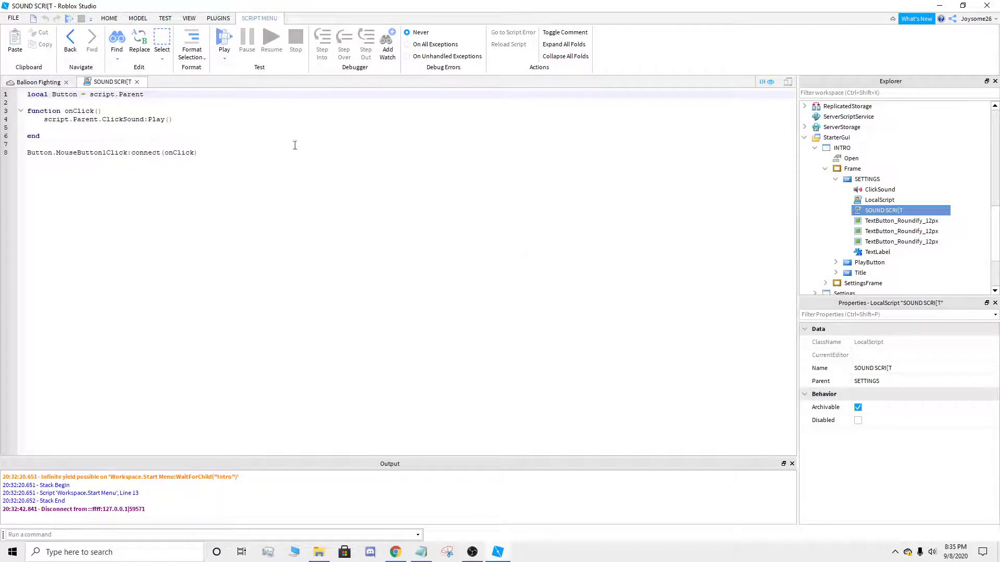
pyautogui.click(137, 82)
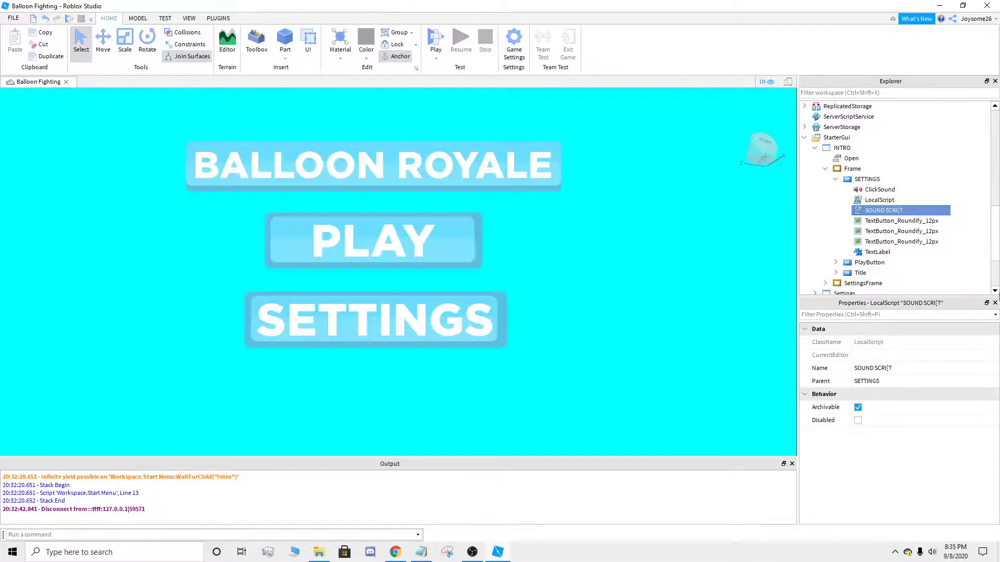
# - Examine the last rounded image label and the TextLabel inside the SETTINGS button, and collapse the button
pyautogui.click(884, 242)
pyautogui.click(877, 252)
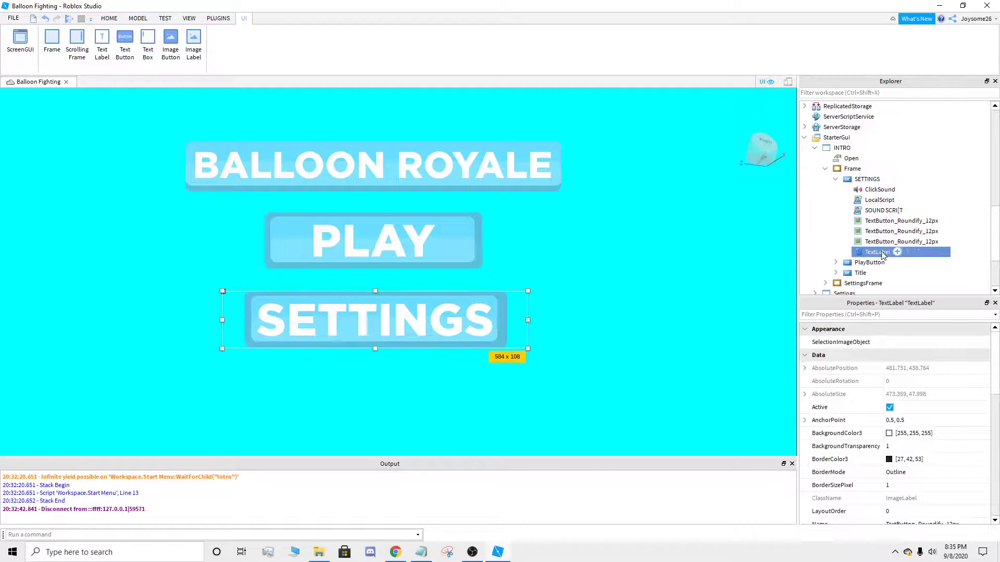
pyautogui.click(880, 210)
pyautogui.click(835, 179)
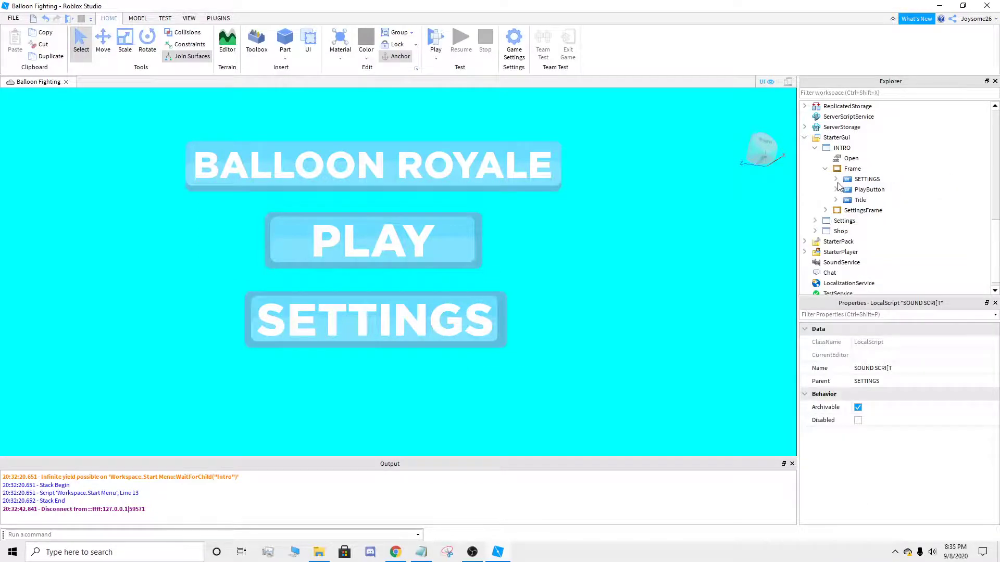
# - Compare the SETTINGS text button with the SettingsFrame that it opens
pyautogui.click(862, 179)
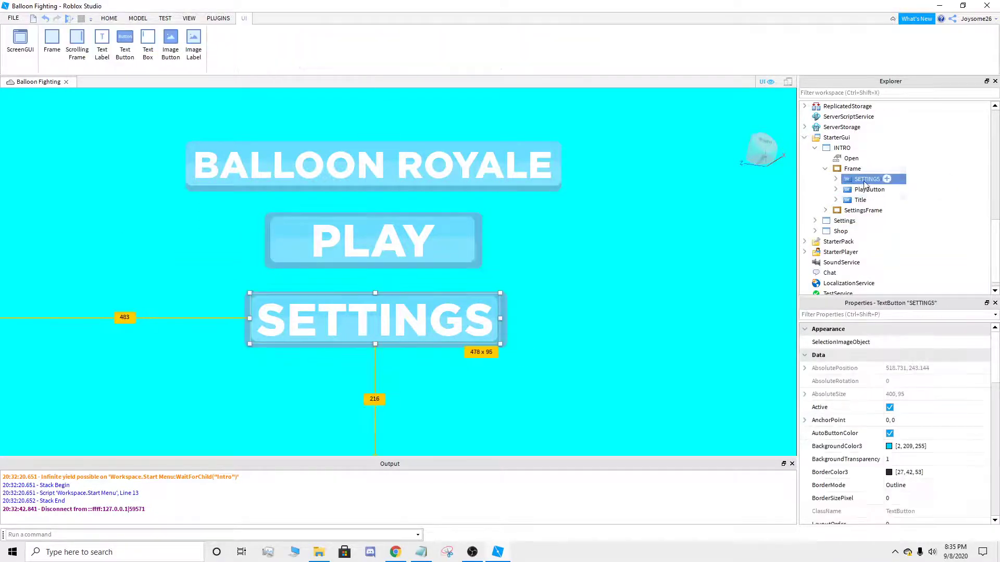
pyautogui.click(854, 212)
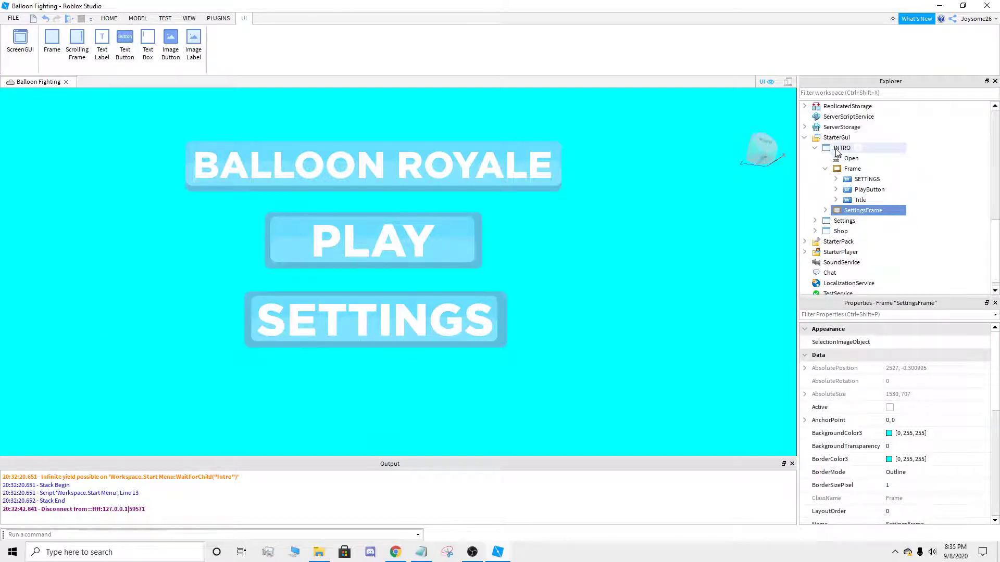
pyautogui.moveTo(855, 215)
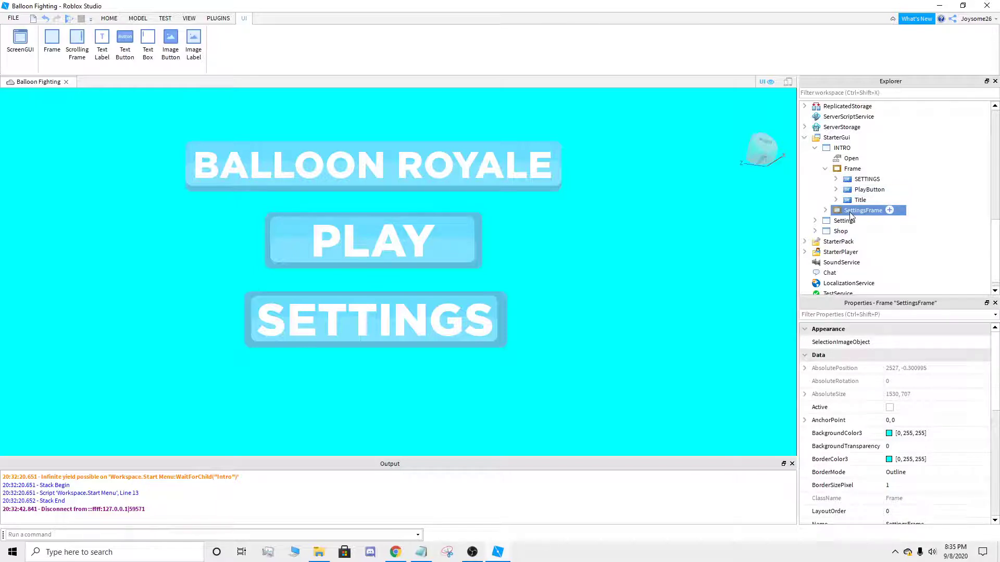
pyautogui.click(867, 180)
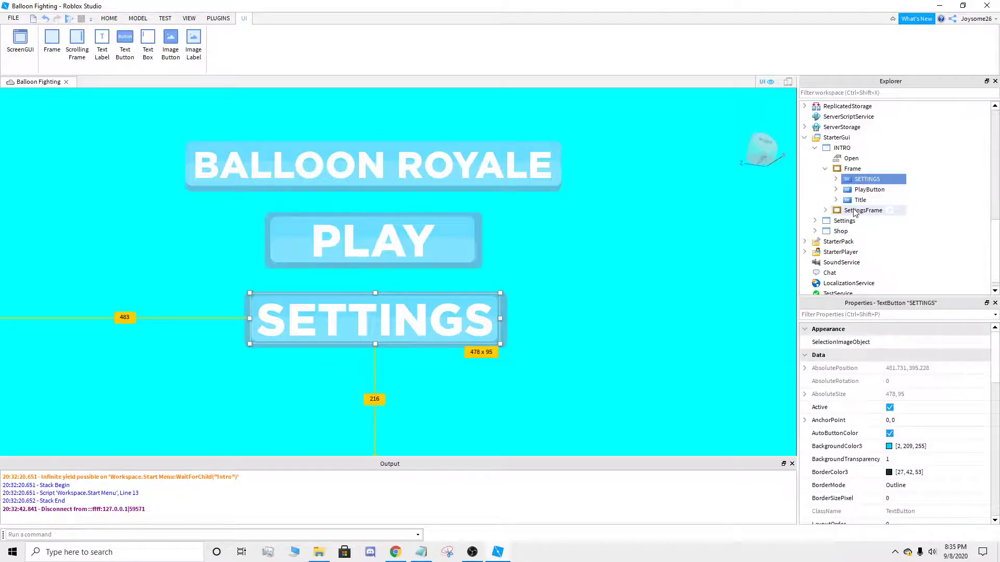
pyautogui.click(855, 212)
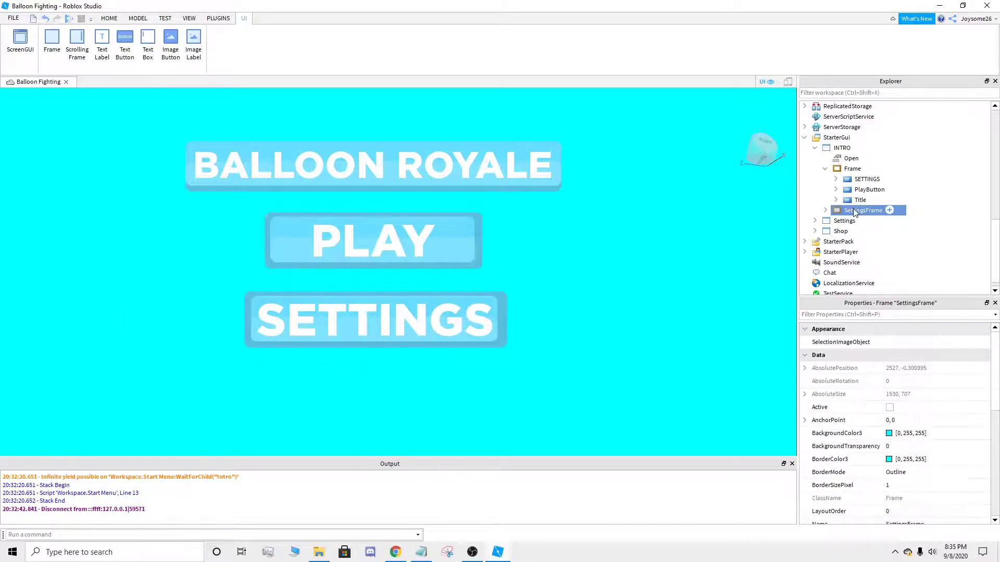
# - Copy the UDim2 values 0.247,-380,0.257,-182 from the TweenPosition line of the SETTINGS button's LocalScript, and close the script
pyautogui.click(836, 179)
pyautogui.click(836, 180)
pyautogui.click(836, 180)
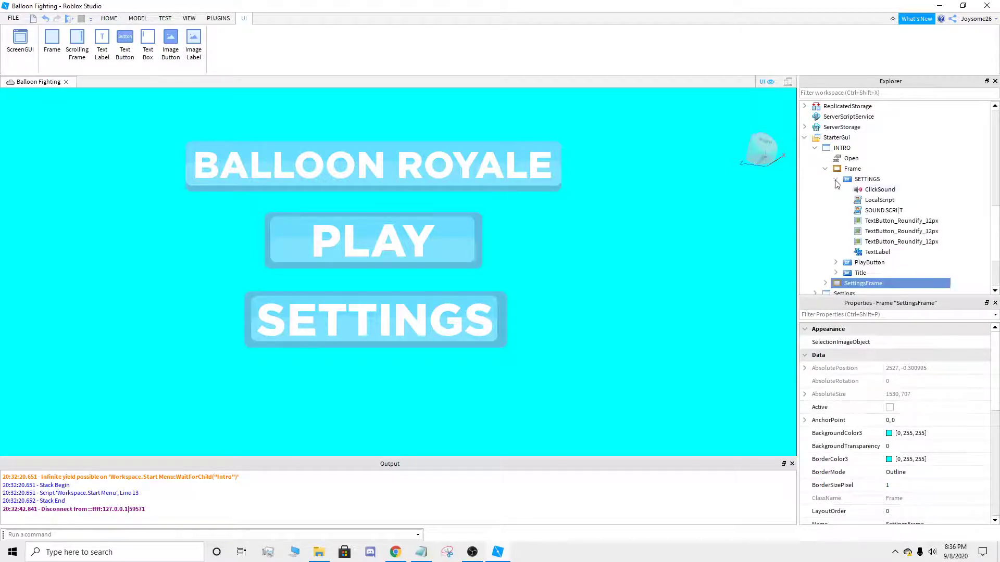
pyautogui.doubleClick(881, 200)
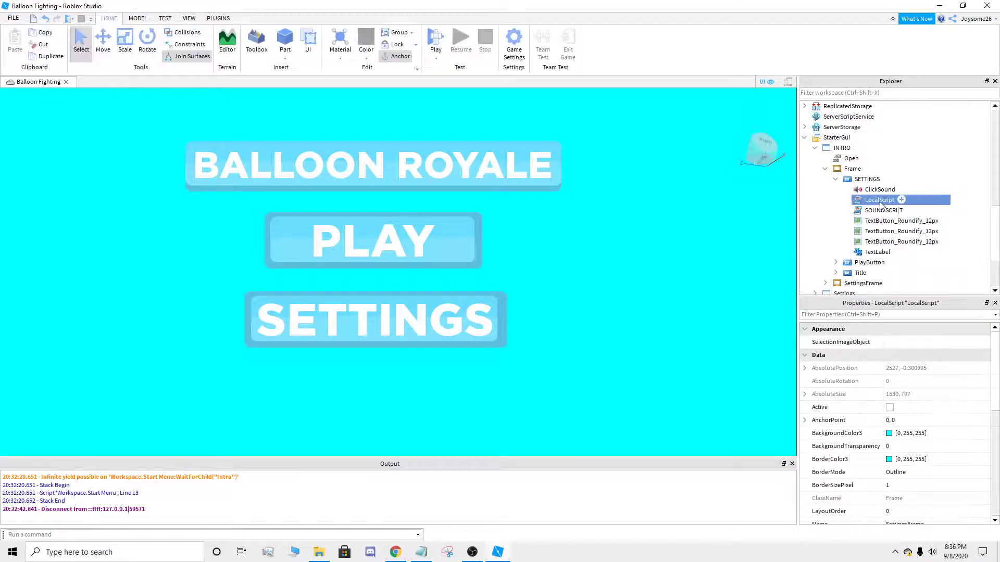
pyautogui.moveTo(173, 128); pyautogui.dragTo(254, 130)
pyautogui.rightClick(253, 126)
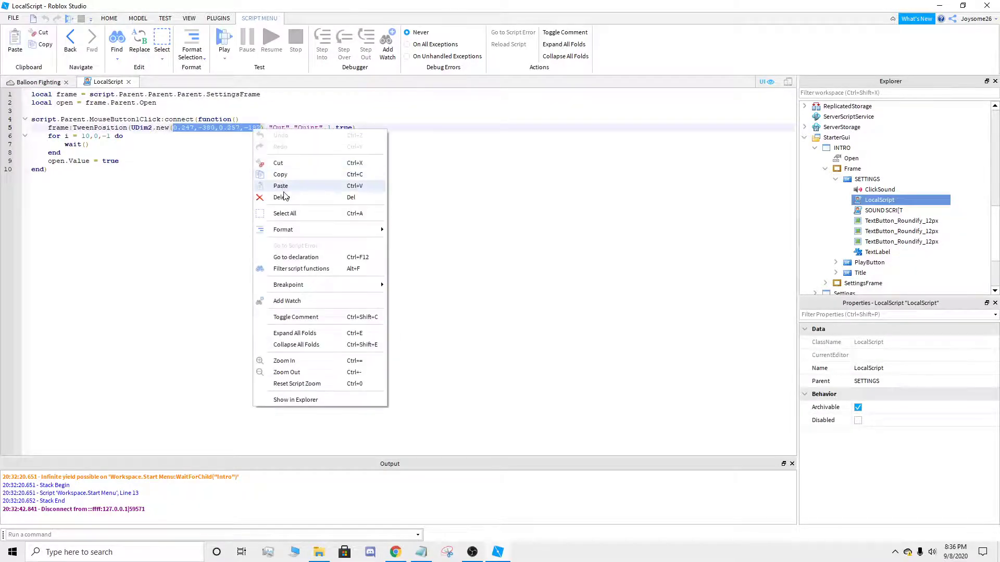
pyautogui.click(299, 177)
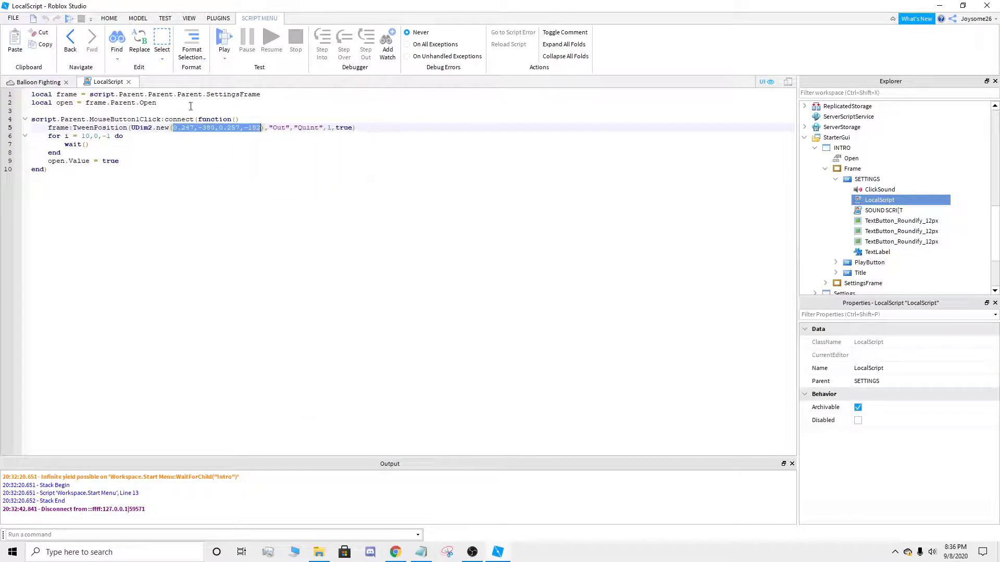
pyautogui.click(128, 82)
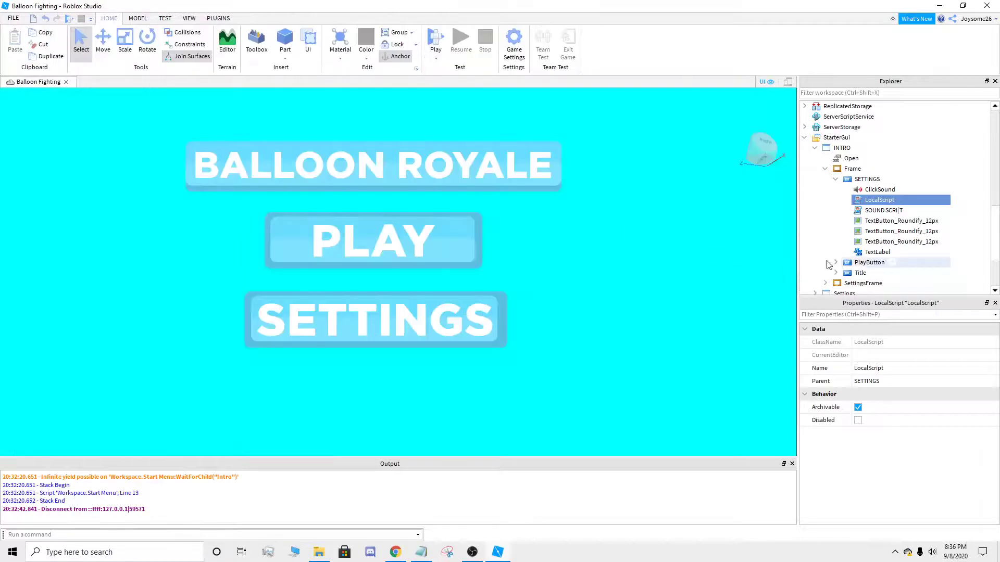
# - Set SettingsFrame's Position to the copied values {0.247,-380},{0.257,-182}
pyautogui.click(863, 283)
pyautogui.scroll(-1, 917, 427)
pyautogui.click(933, 439)
pyautogui.hotkey('ctrl', 'v')
pyautogui.press('Return')
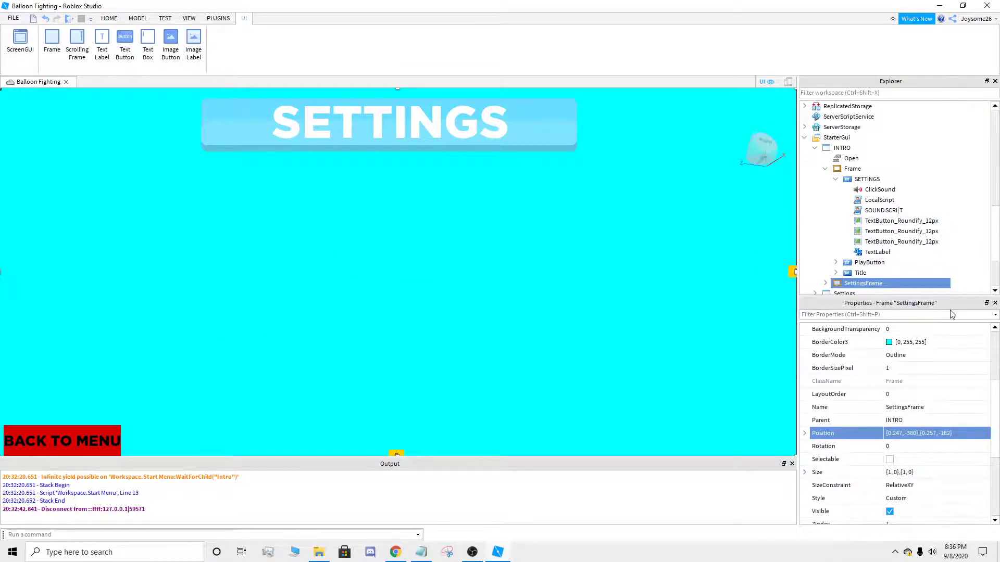
# - Expand SettingsFrame and examine its Title text button and the objects it contains
pyautogui.scroll(-1, 829, 252)
pyautogui.click(827, 252)
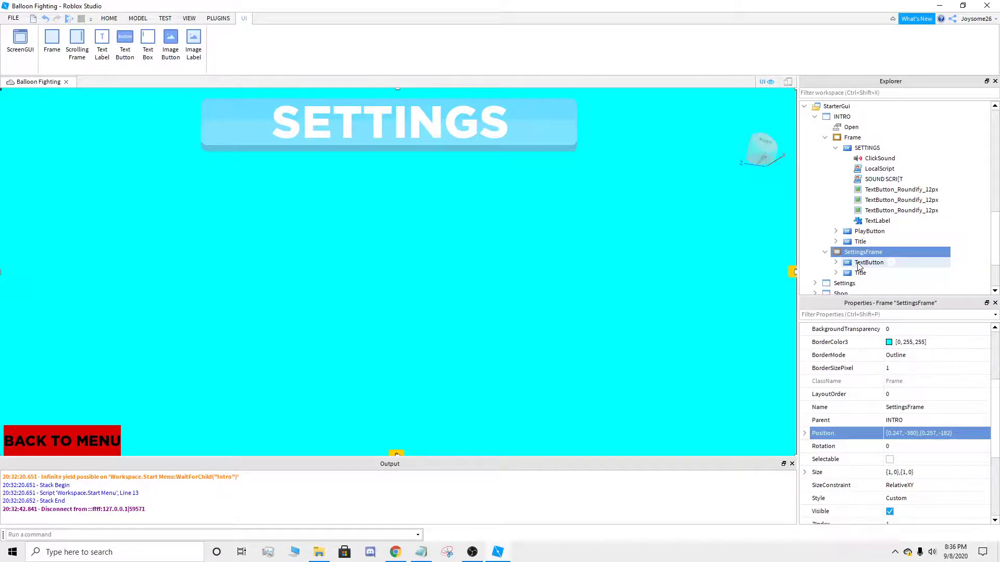
pyautogui.click(860, 273)
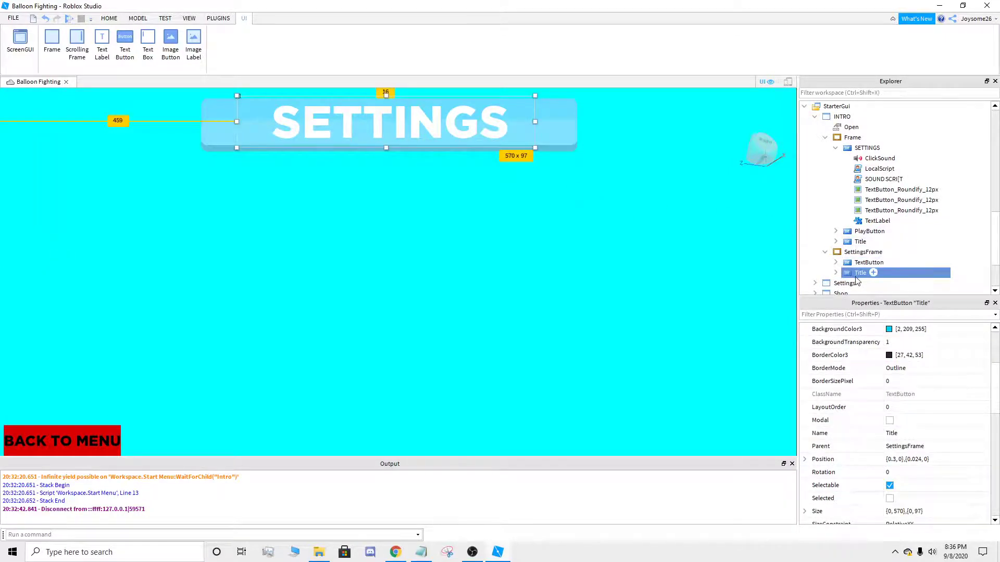
pyautogui.click(836, 273)
pyautogui.scroll(-2, 854, 255)
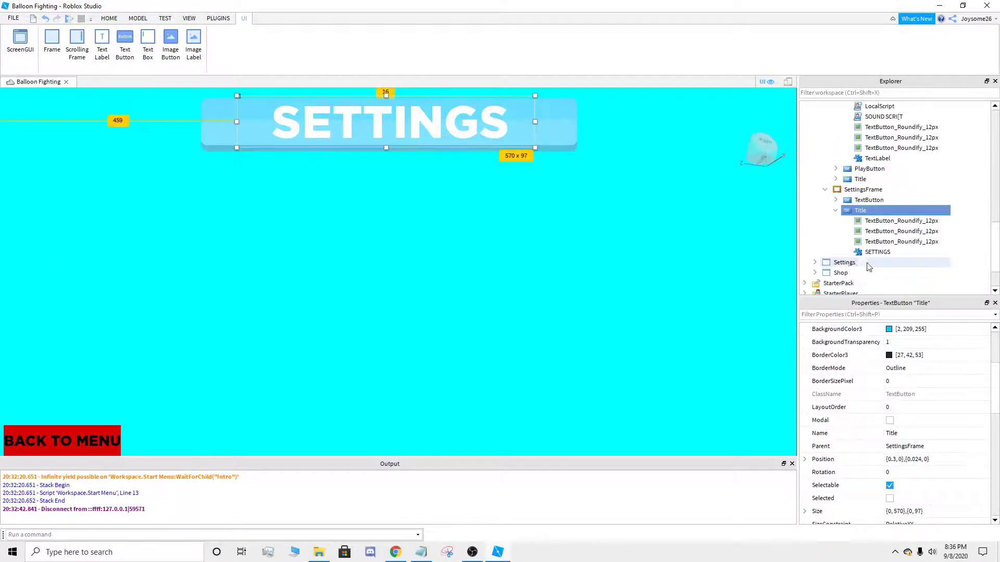
pyautogui.click(836, 210)
# - Set the text colour of SettingsFrame's BACK TO MENU button to white (255, 255, 255)
pyautogui.click(849, 201)
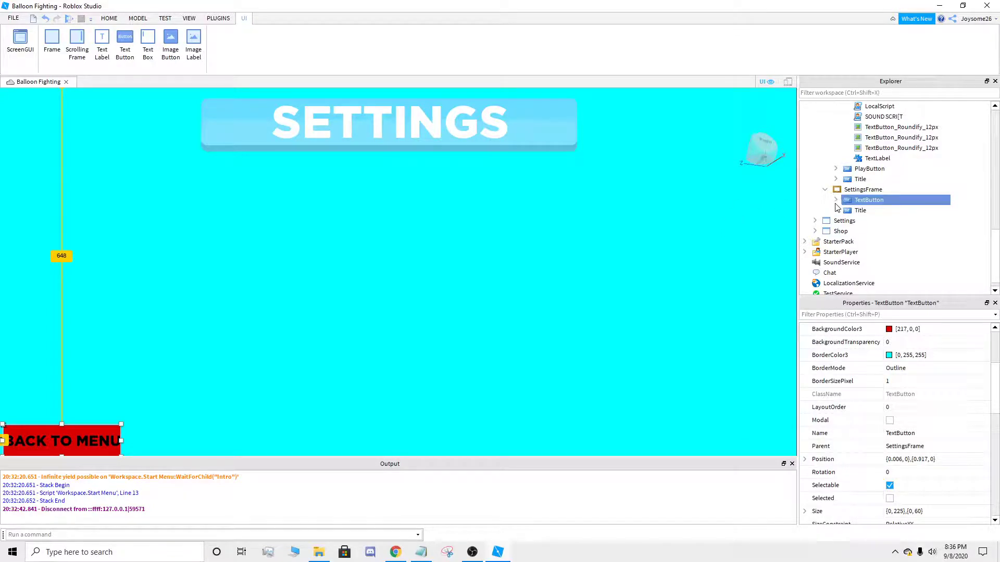
pyautogui.scroll(-10, 916, 373)
pyautogui.click(889, 381)
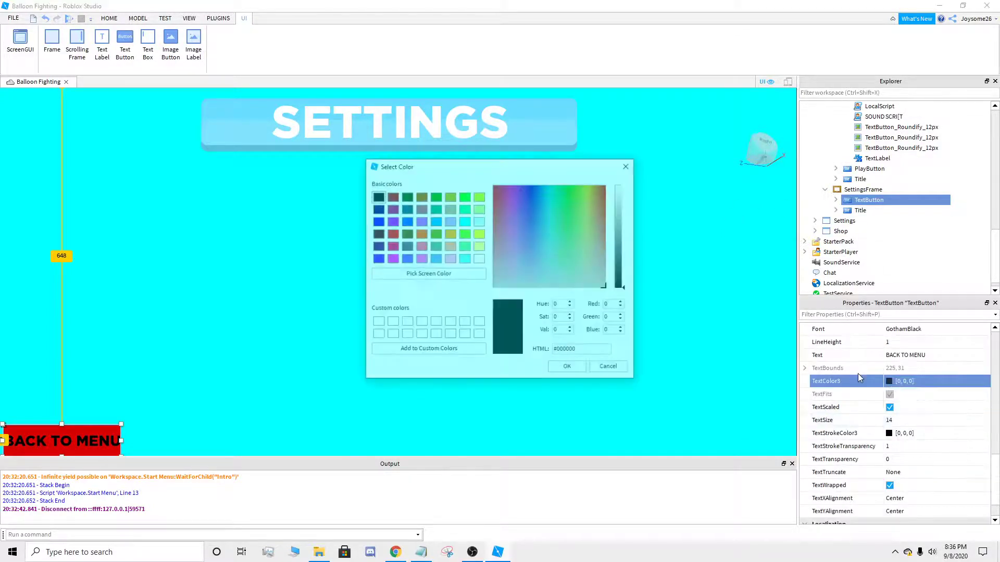
pyautogui.click(479, 260)
pyautogui.click(568, 368)
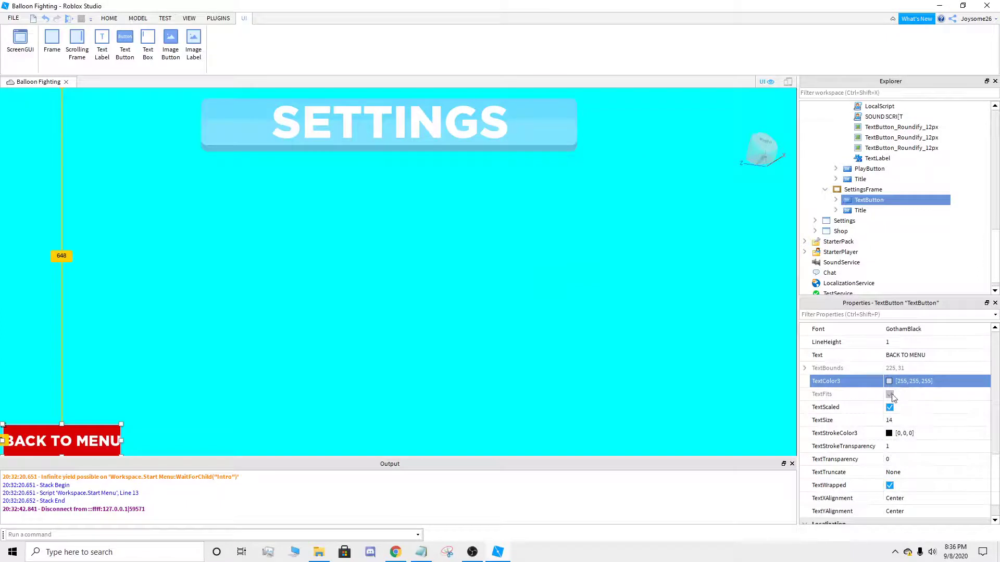
# - Set the BACK TO MENU button's TextStrokeTransparency to 0.5
pyautogui.scroll(-3, 901, 411)
pyautogui.click(901, 410)
pyautogui.write('0.5')
pyautogui.press('Return')
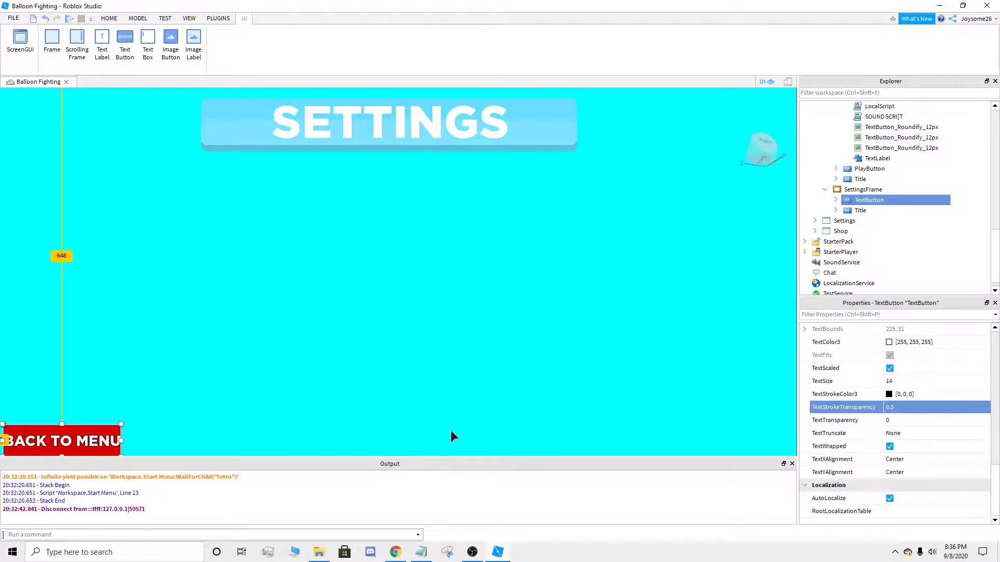
# - Expand the BACK TO MENU button, inspect its ClickSound, and open the code of its EXITSCRIPT
pyautogui.click(835, 201)
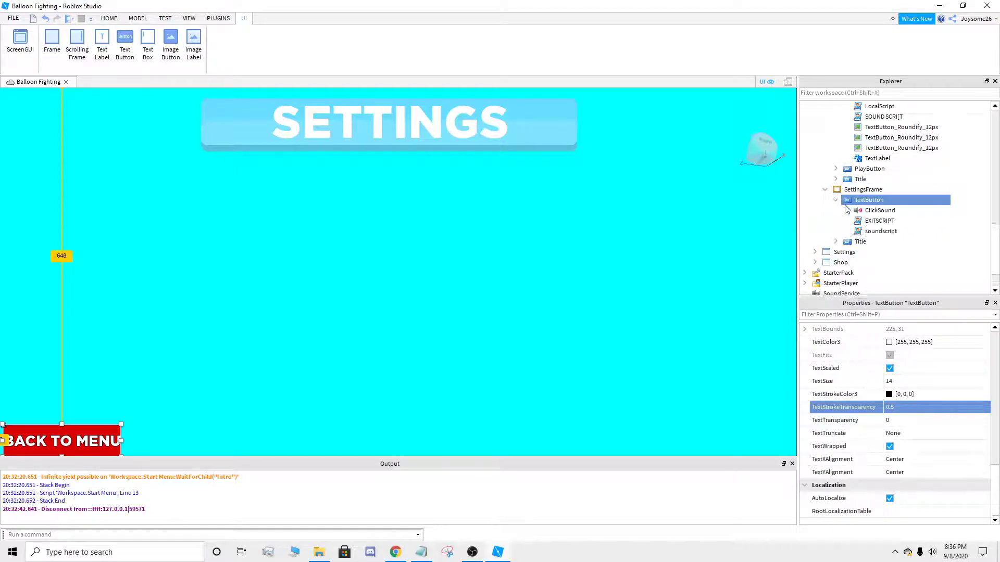
pyautogui.click(885, 211)
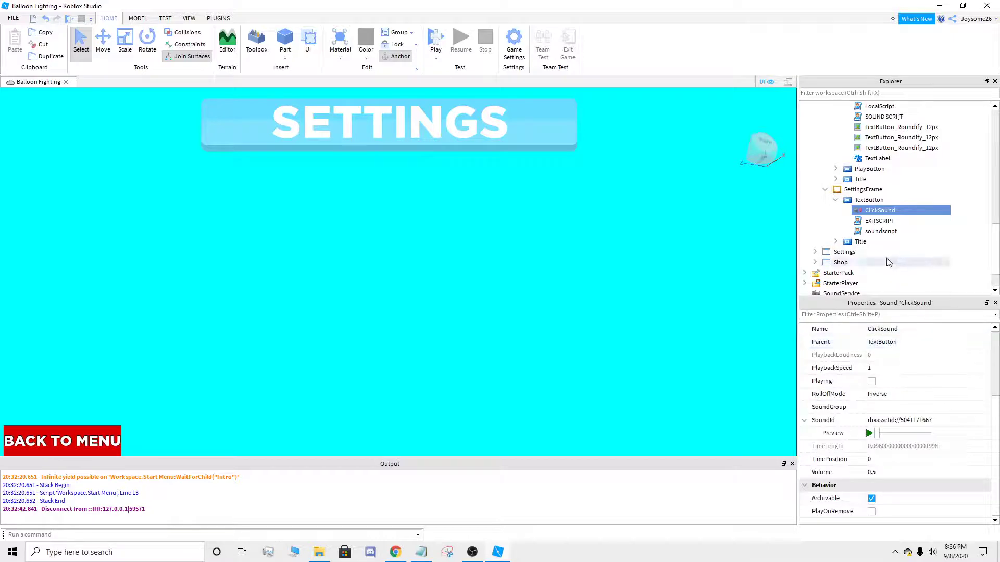
pyautogui.click(878, 223)
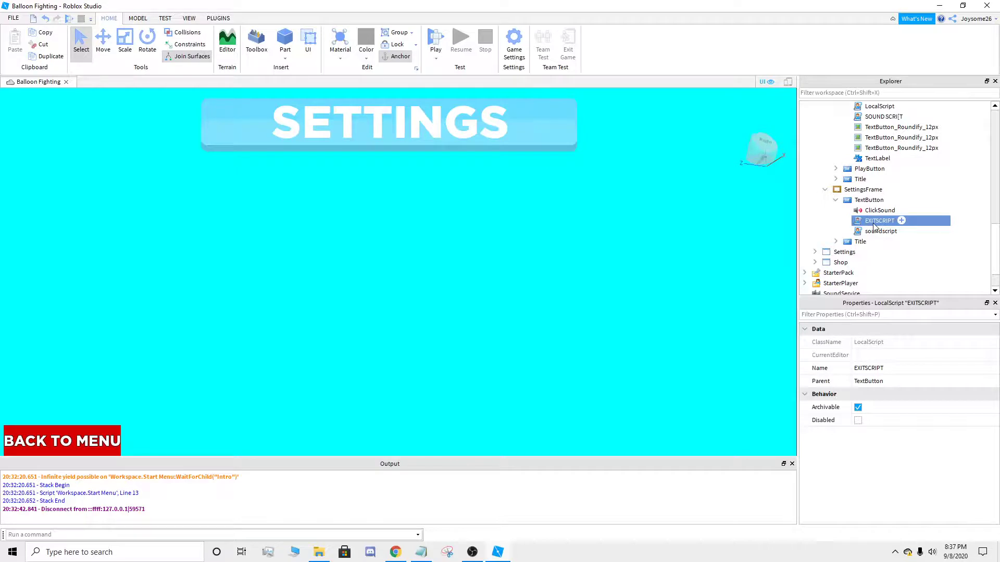
pyautogui.doubleClick(875, 224)
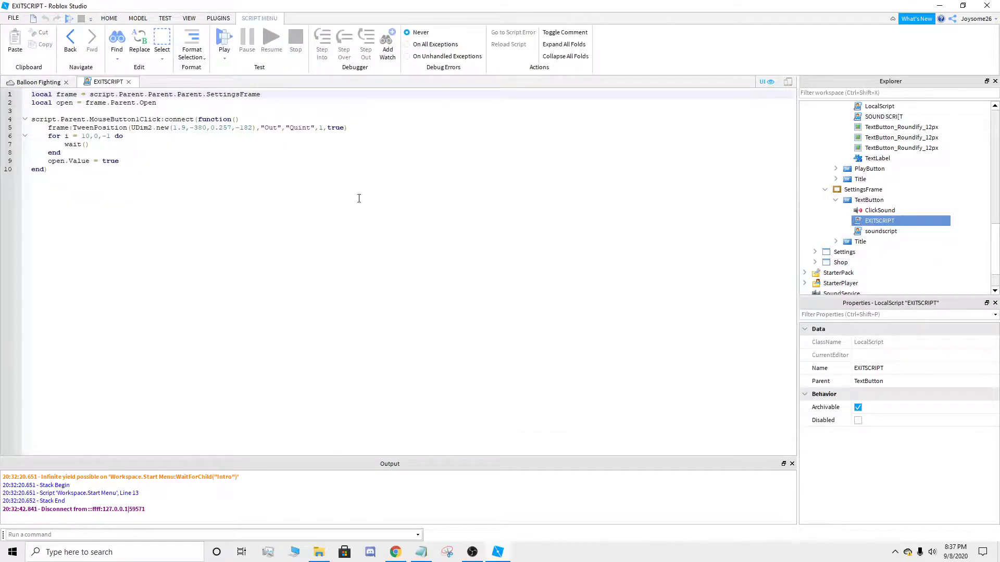
# - Set SettingsFrame's BackgroundColor3 to light yellow (255, 255, 127)
pyautogui.click(28, 81)
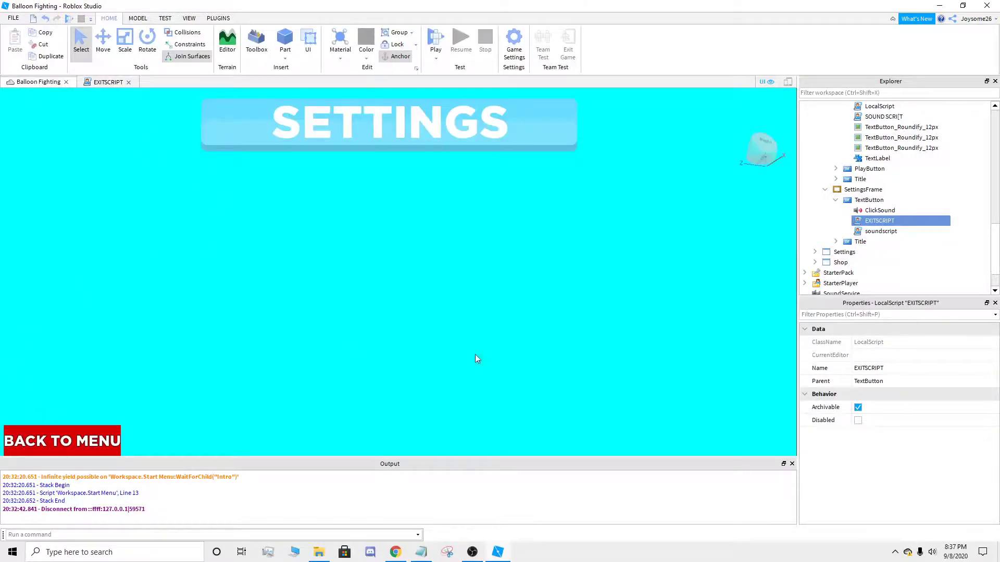
pyautogui.click(863, 190)
pyautogui.click(911, 434)
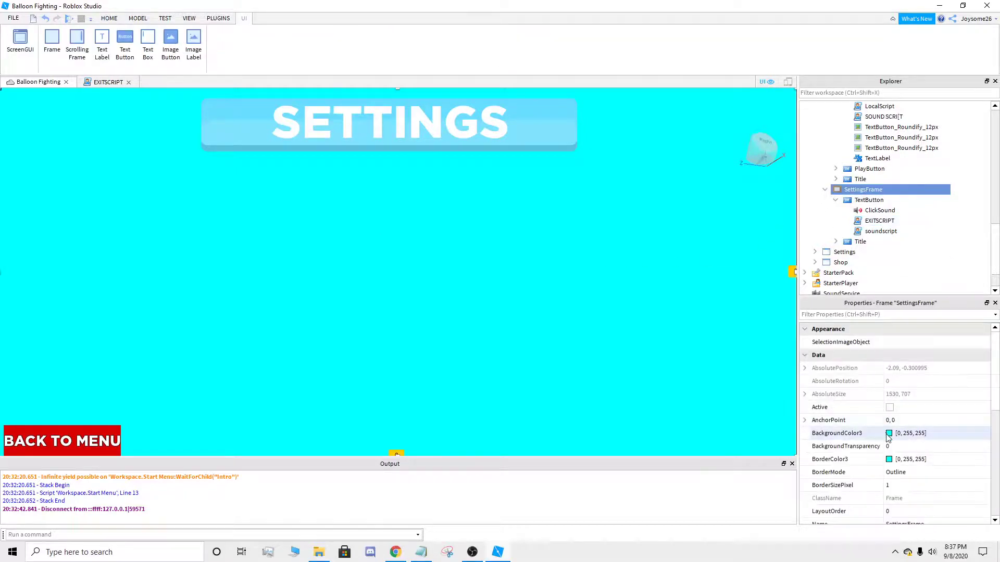
pyautogui.click(889, 433)
pyautogui.click(479, 233)
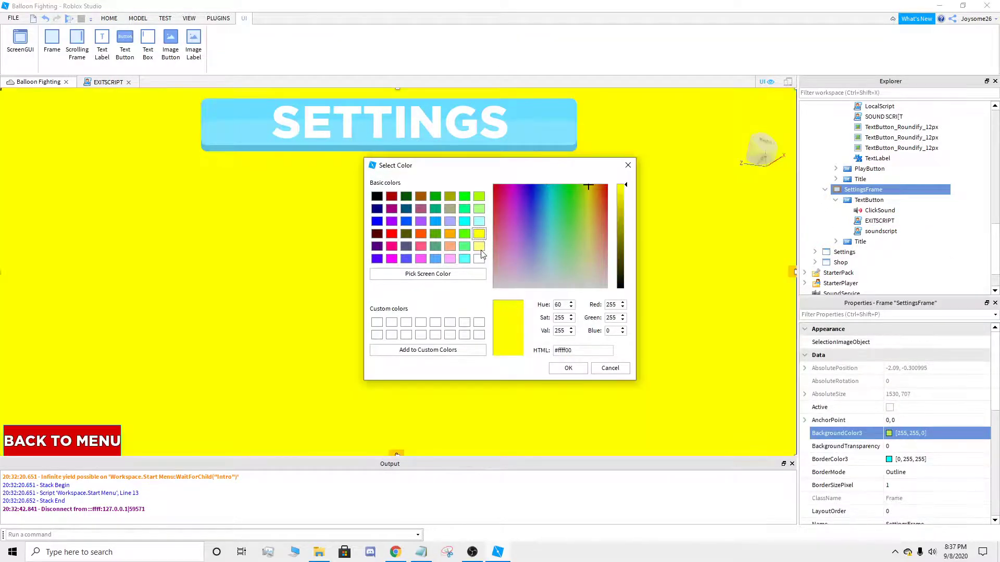
pyautogui.click(479, 246)
pyautogui.click(568, 368)
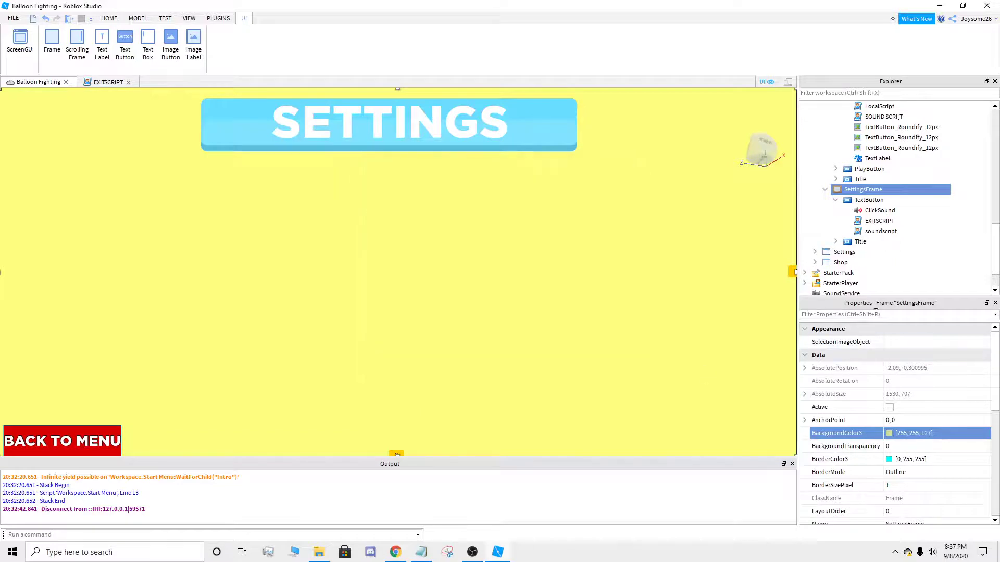
# - Review the BACK TO MENU button's EXITSCRIPT and soundscript code, close both scripts, and collapse the button's contents
pyautogui.doubleClick(877, 222)
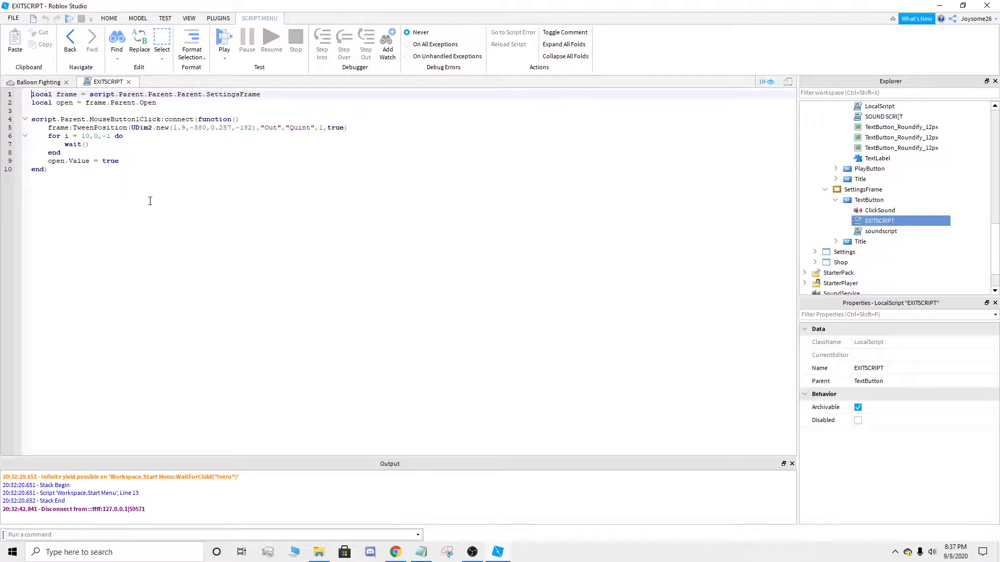
pyautogui.click(130, 83)
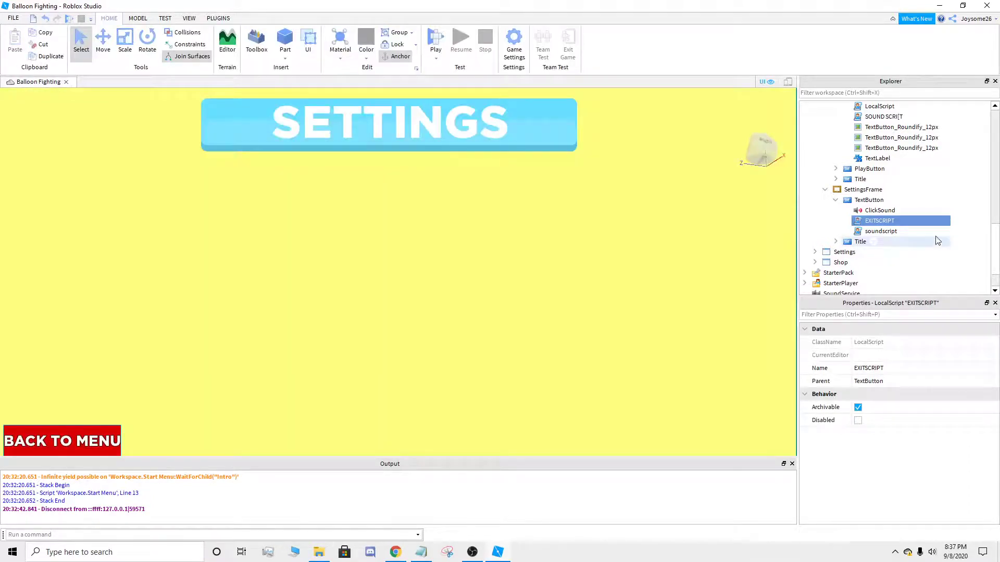
pyautogui.doubleClick(883, 233)
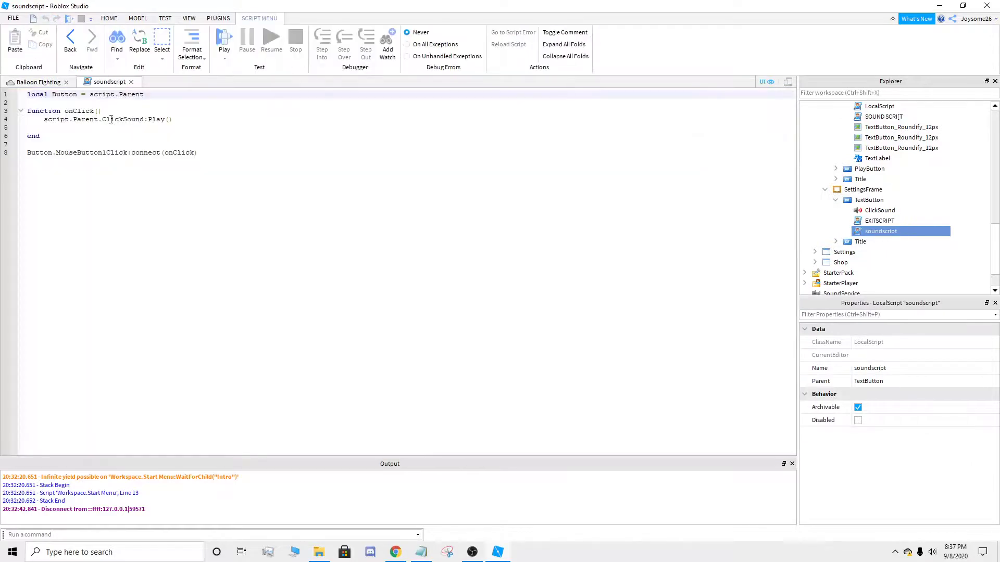
pyautogui.click(45, 83)
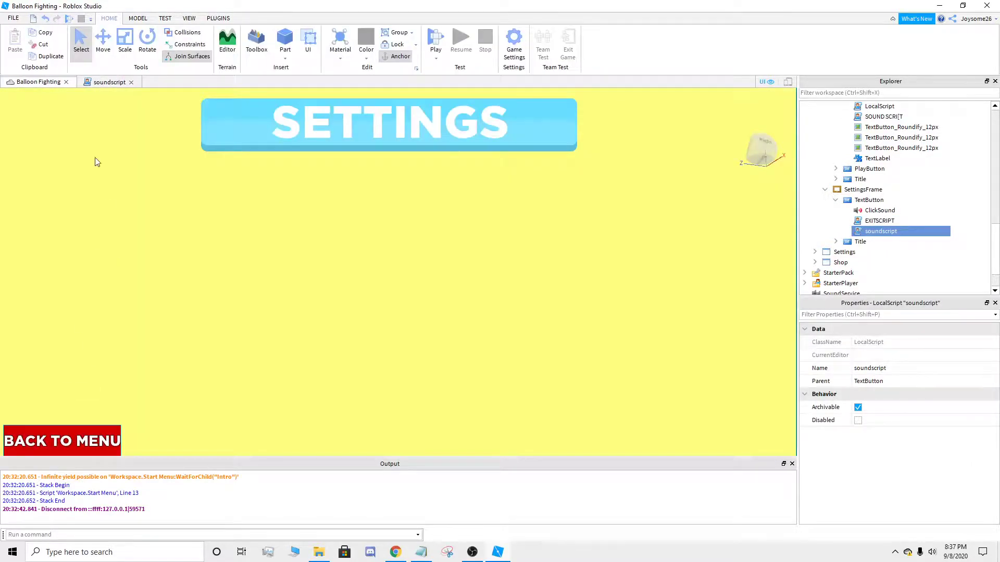
pyautogui.click(110, 83)
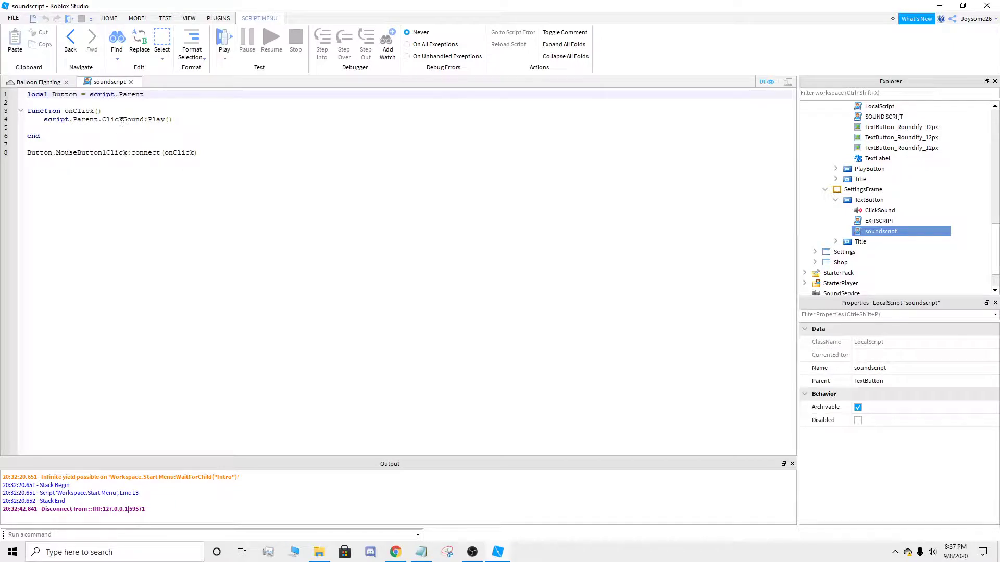
pyautogui.click(132, 83)
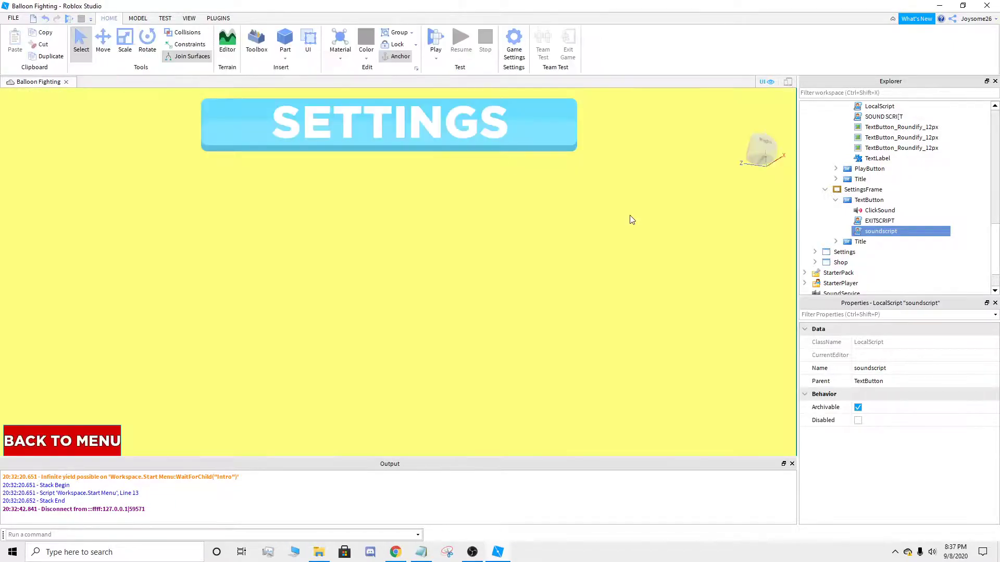
pyautogui.click(836, 200)
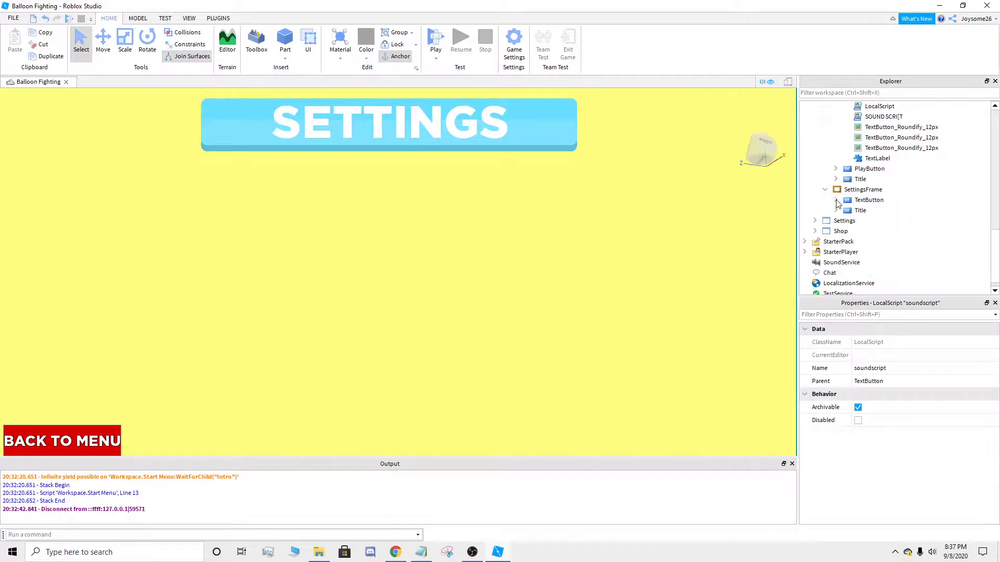